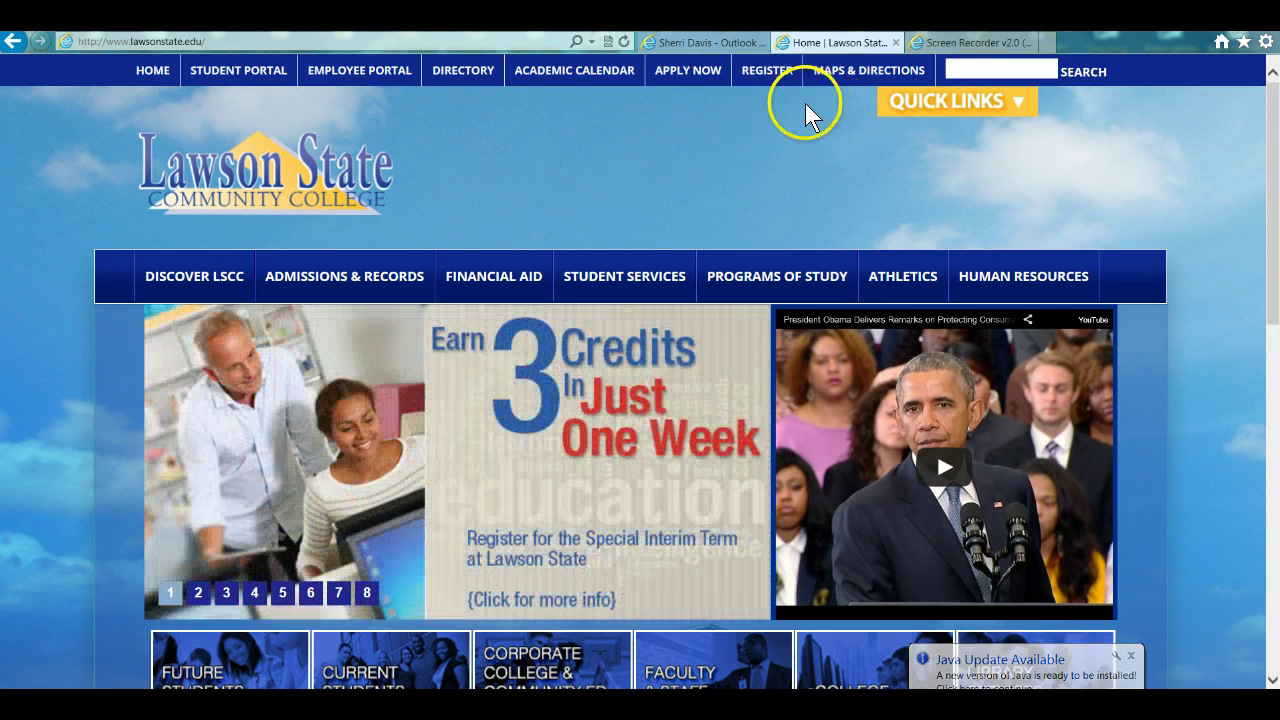
- Go to the Register Now page and scroll down to the Returning Students quick-access steps
click(760, 77)
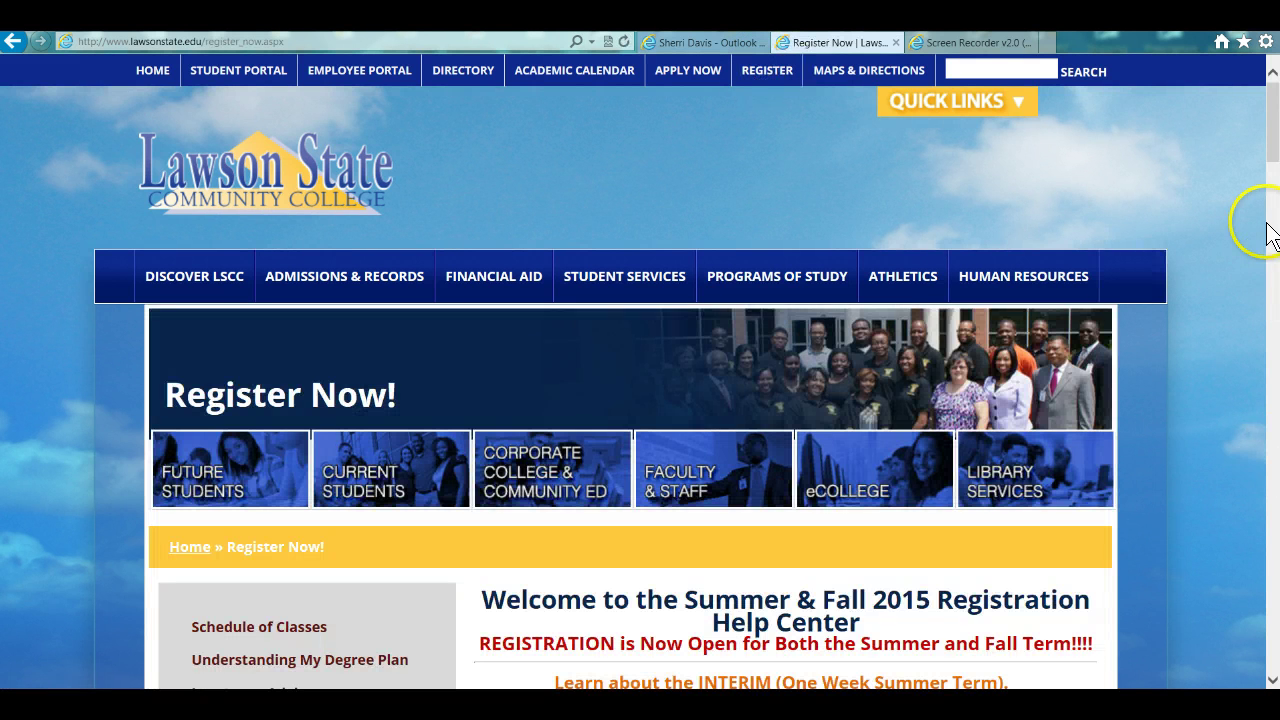
drag(1276, 110, 1274, 170)
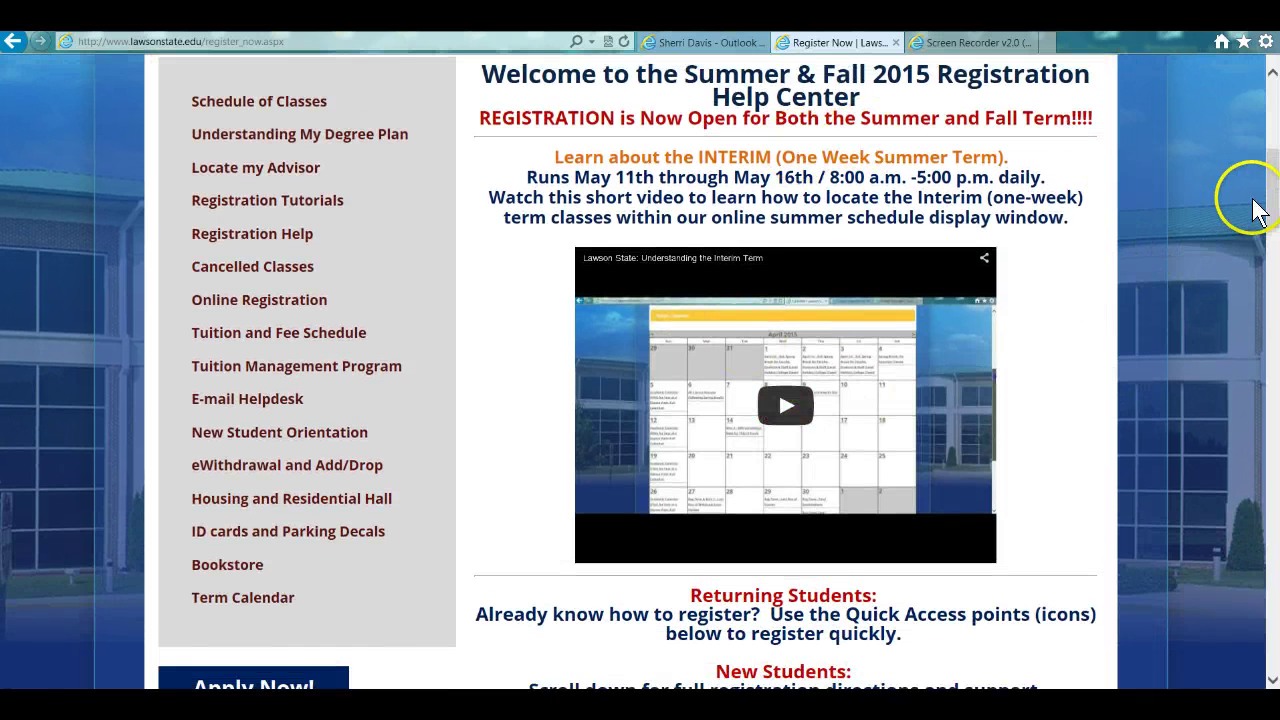
drag(1274, 190, 1272, 262)
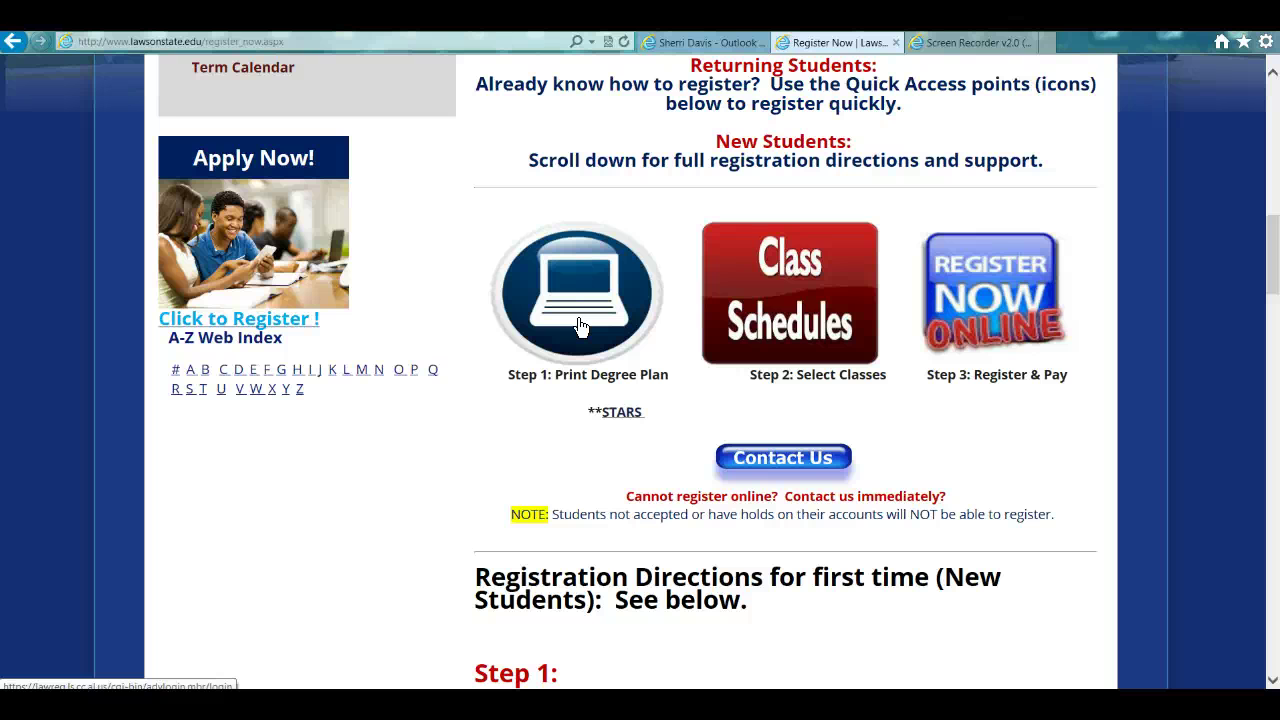
- Open the Class Schedules search, try term SU14-2015, then set it back to FA15-2016
click(780, 289)
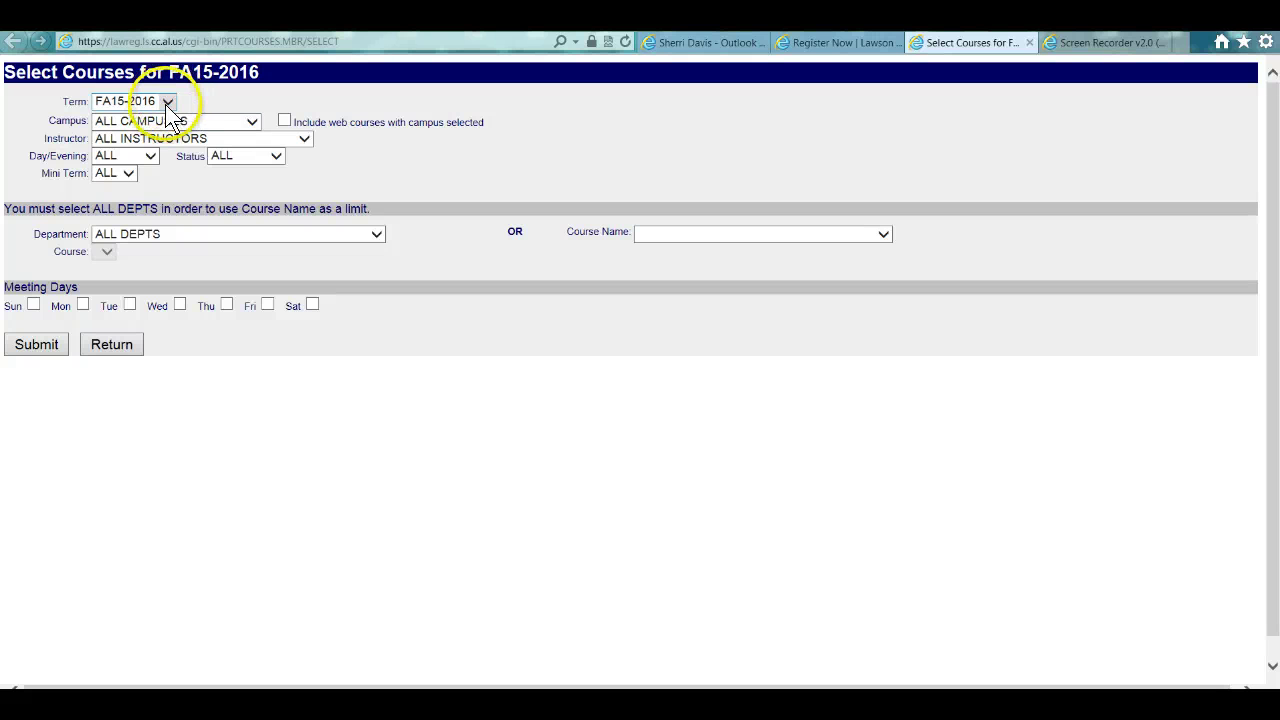
click(167, 101)
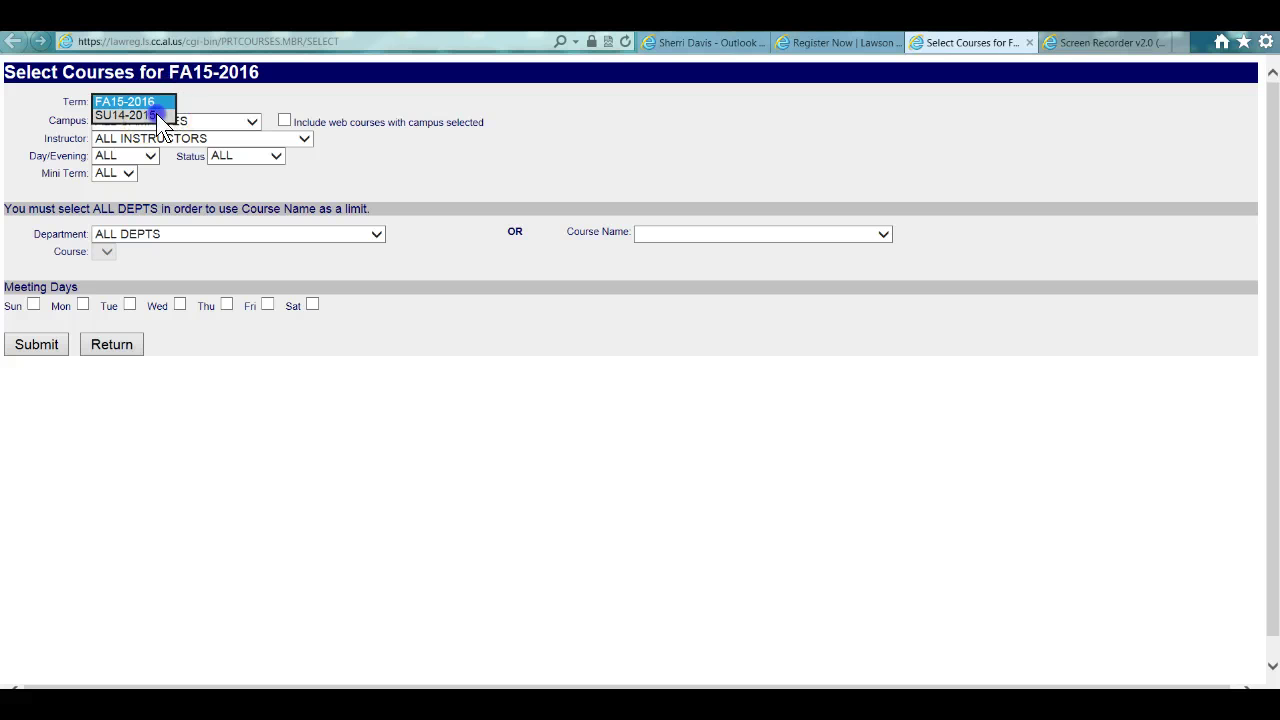
click(157, 115)
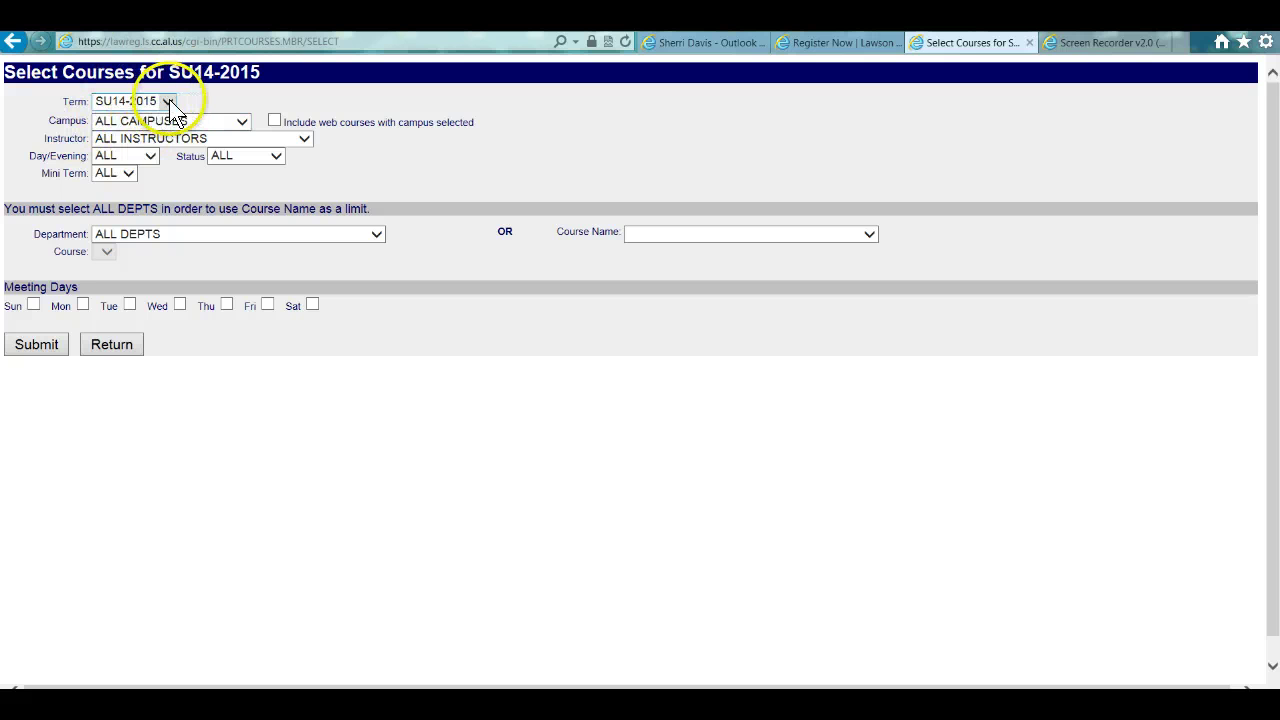
click(167, 100)
click(130, 88)
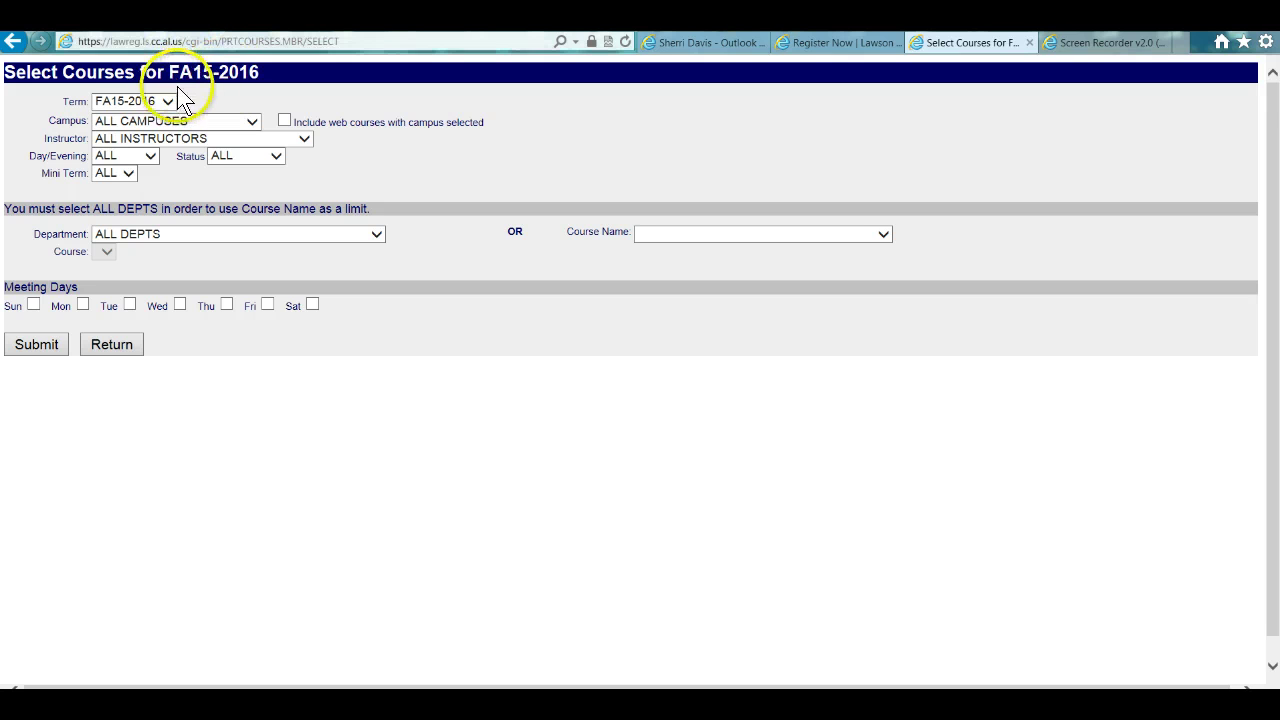
click(167, 101)
click(158, 117)
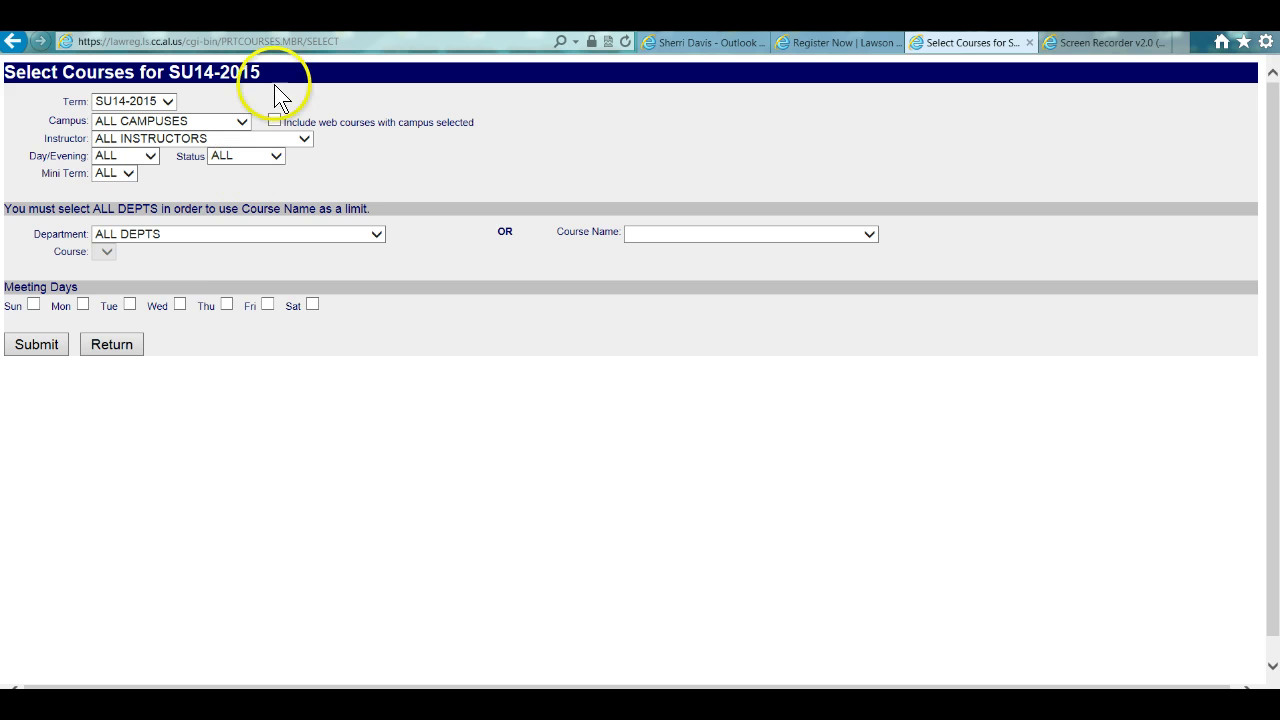
click(167, 101)
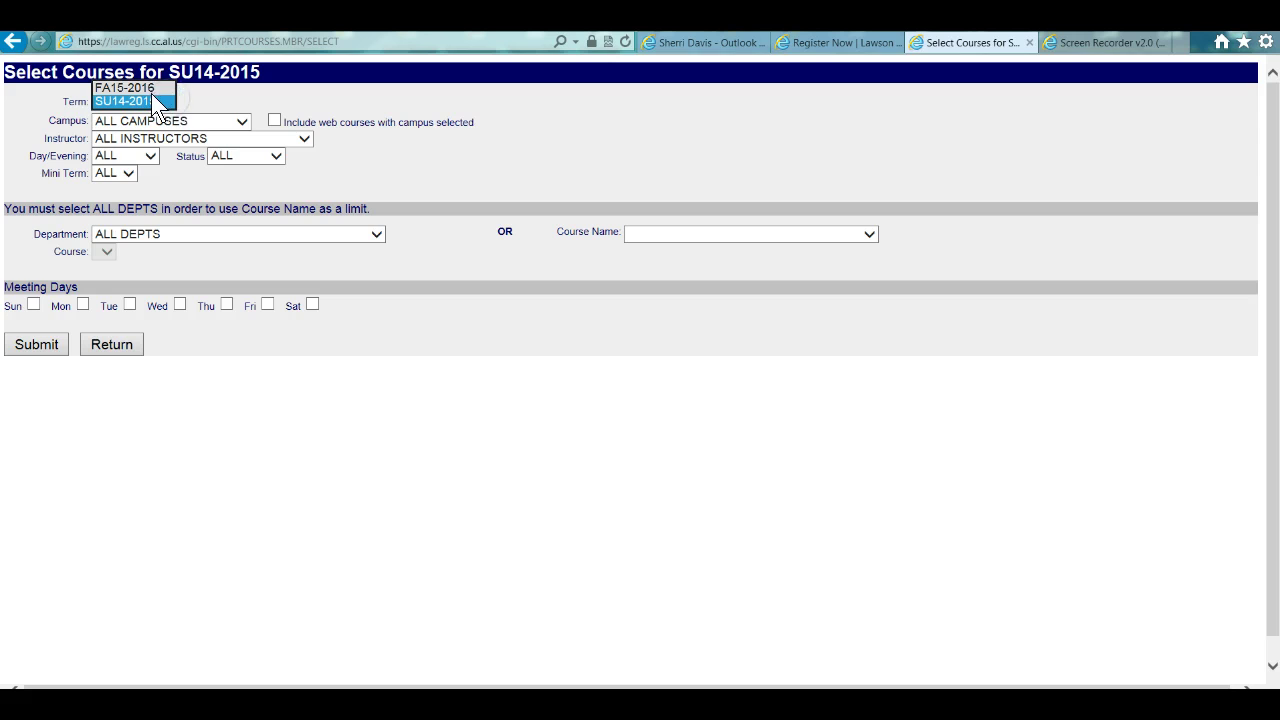
click(148, 85)
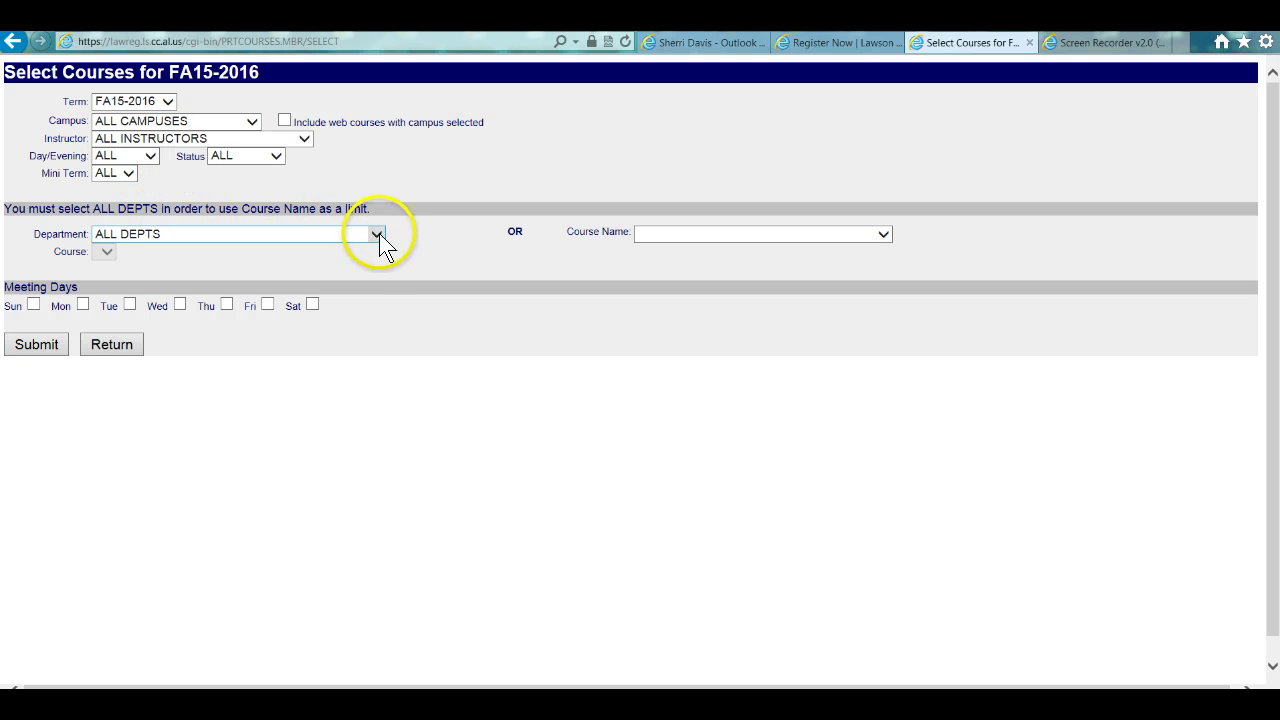
click(376, 234)
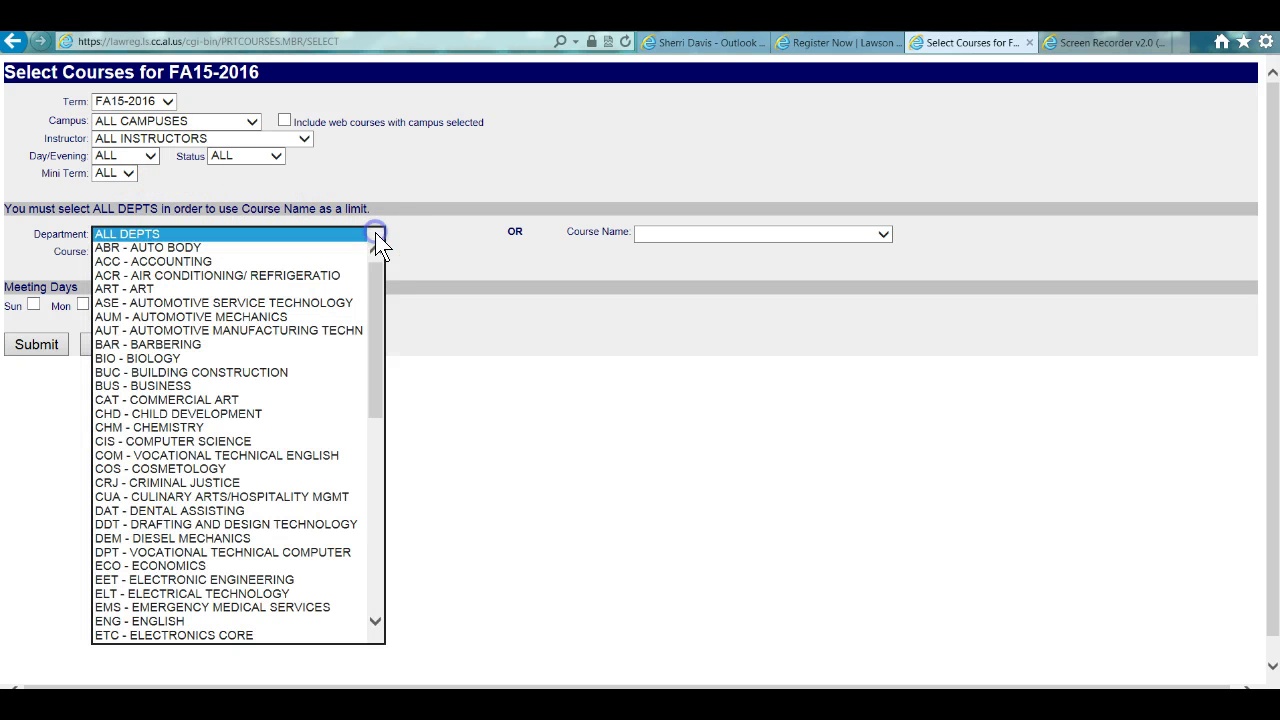
click(312, 358)
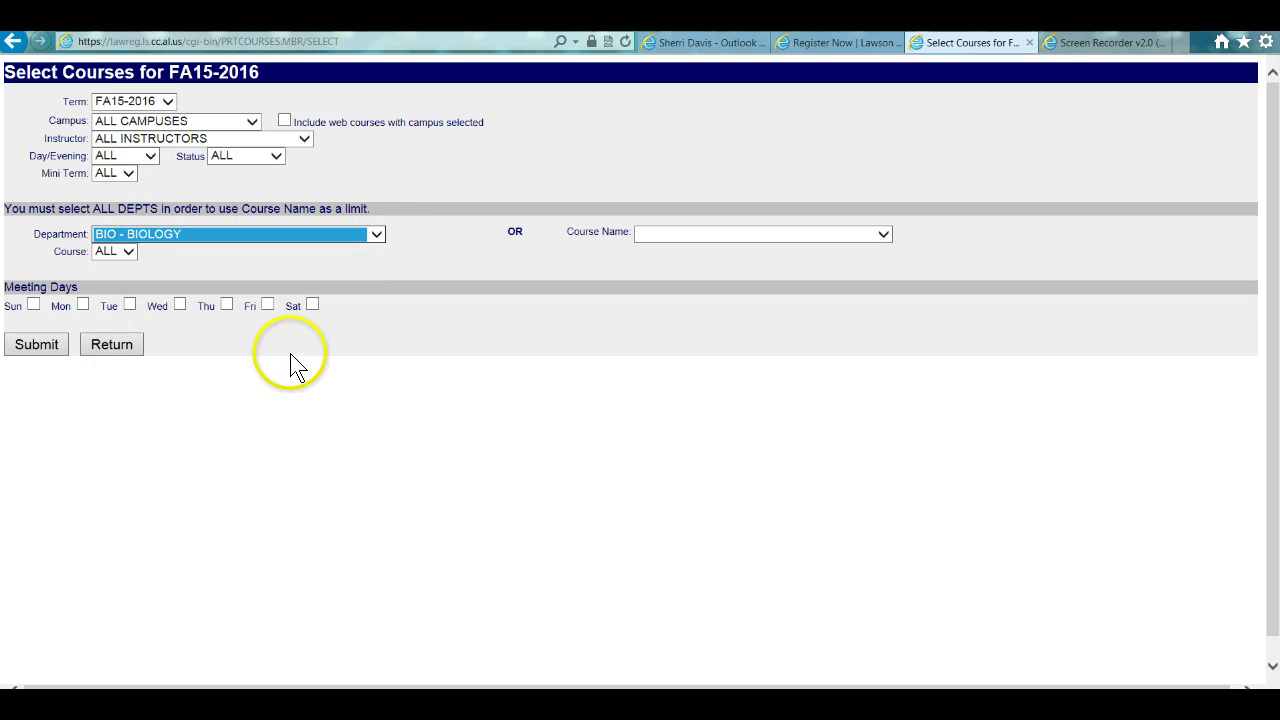
click(44, 345)
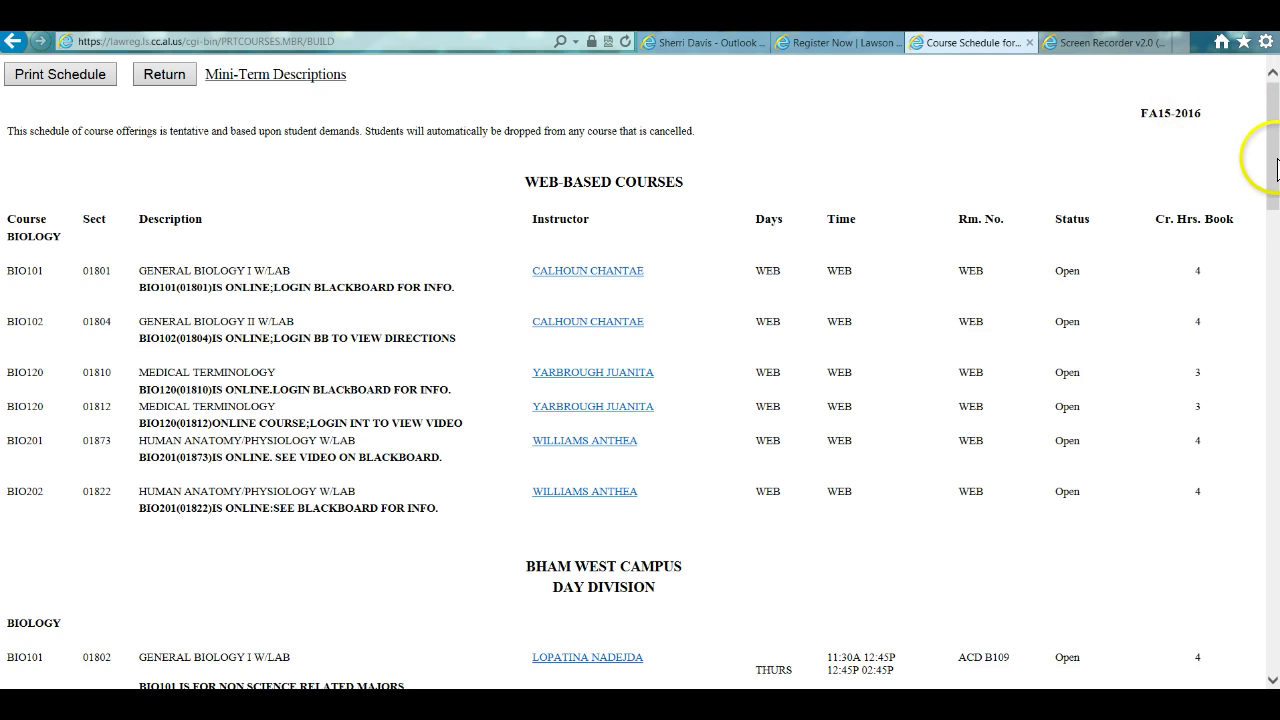
drag(1274, 157, 1264, 128)
click(162, 76)
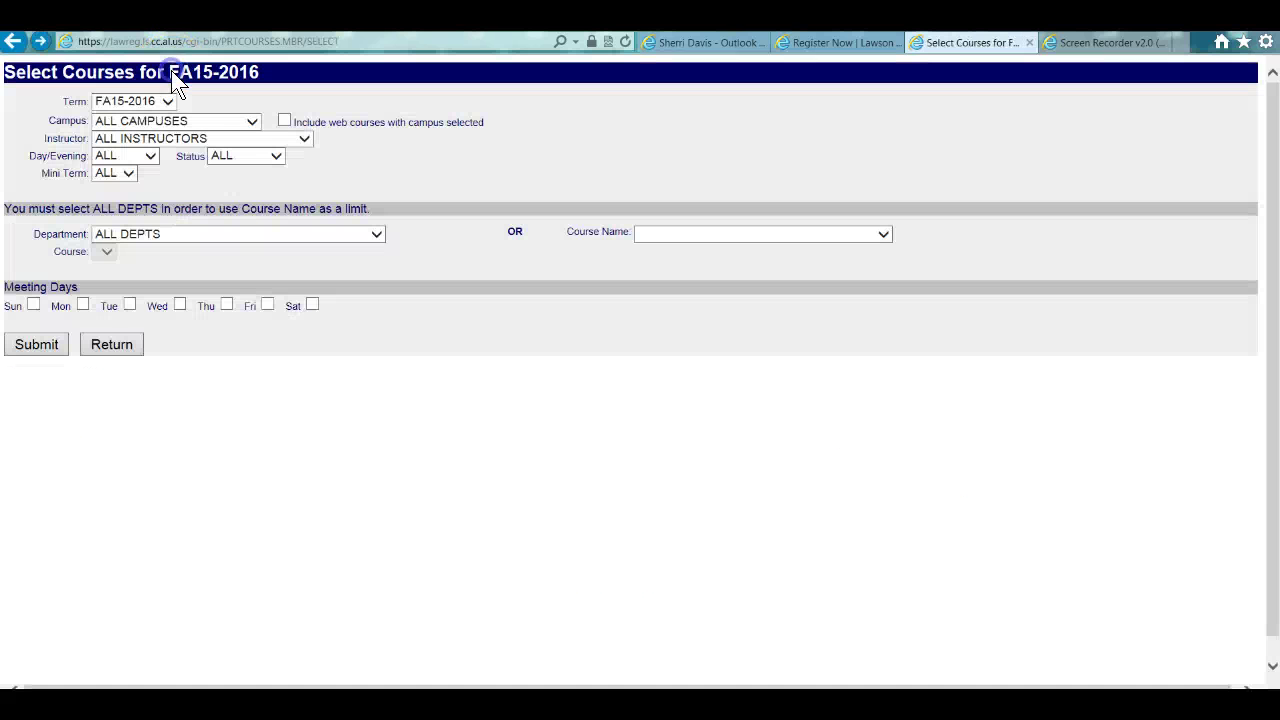
- Search SU14-2015 classes in ENG - ENGLISH, browse the results, and return to the search form
click(168, 101)
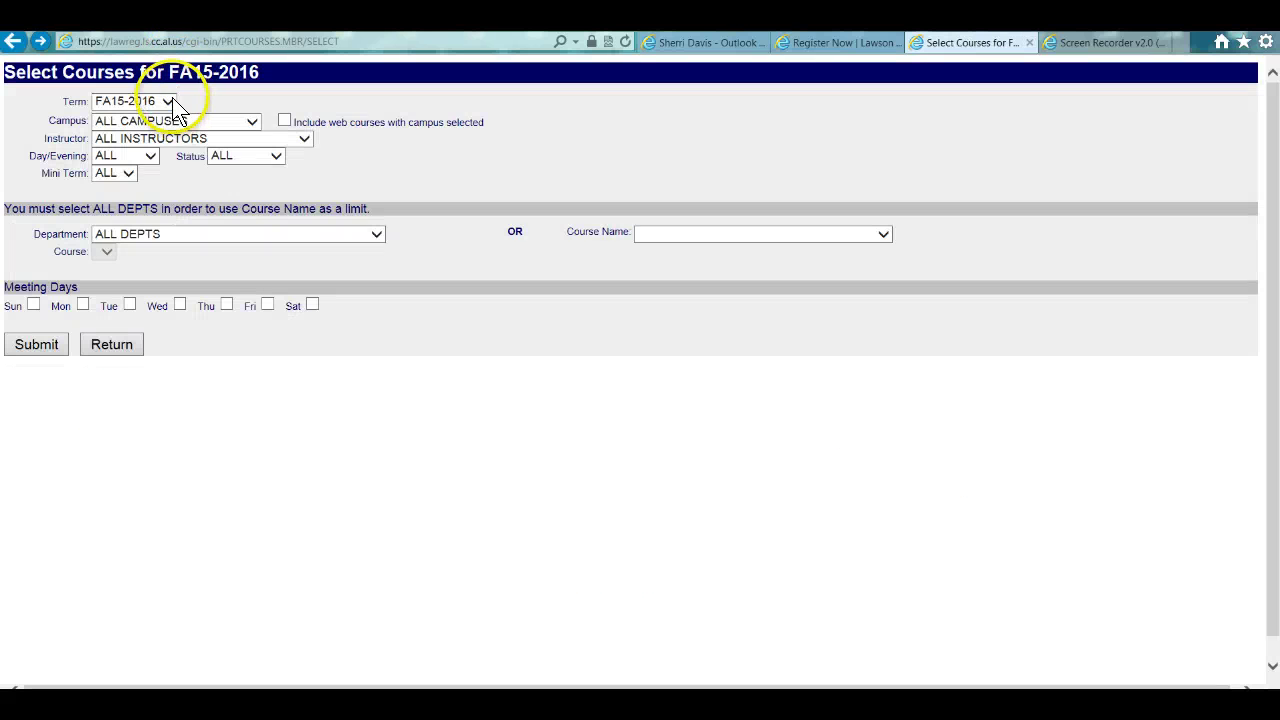
click(140, 115)
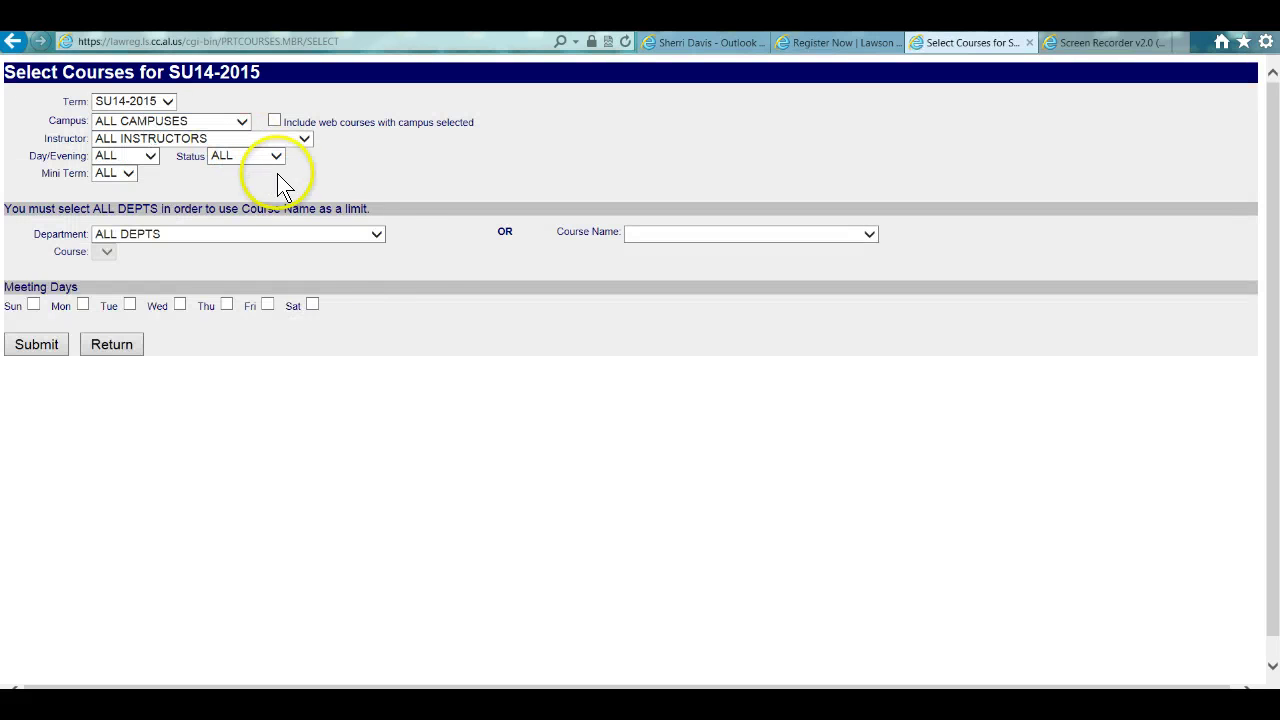
click(376, 238)
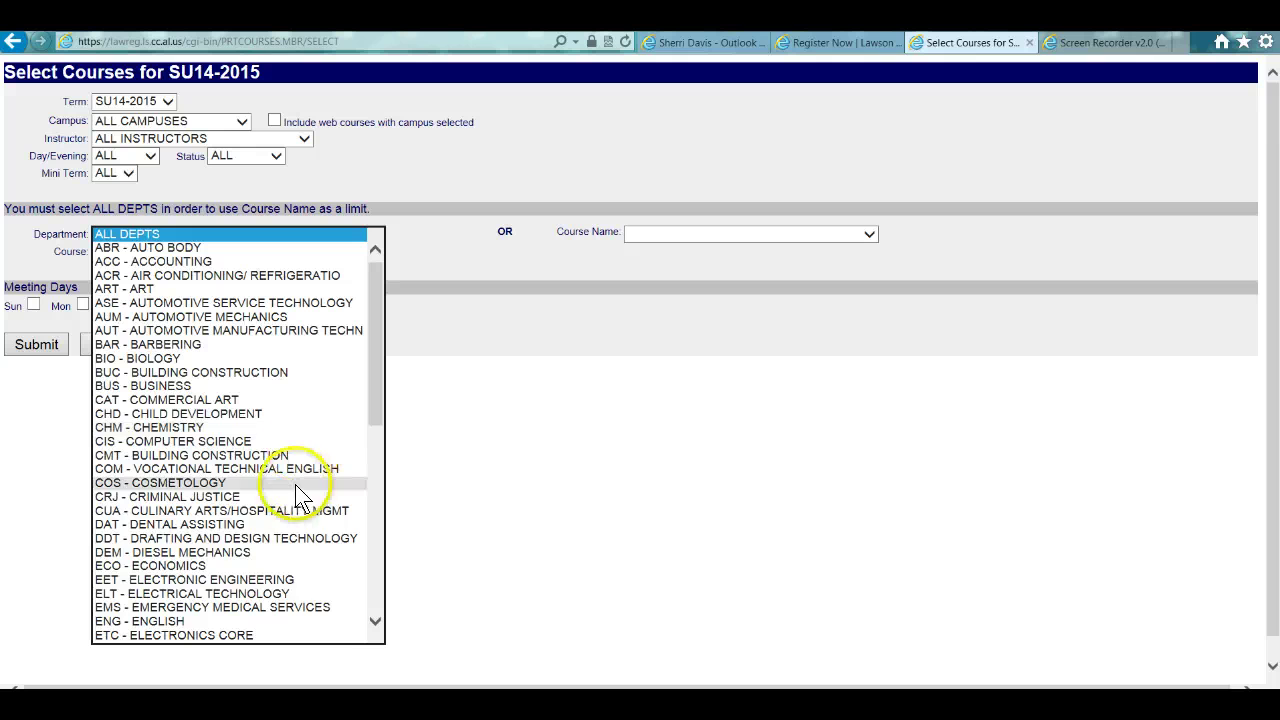
click(287, 621)
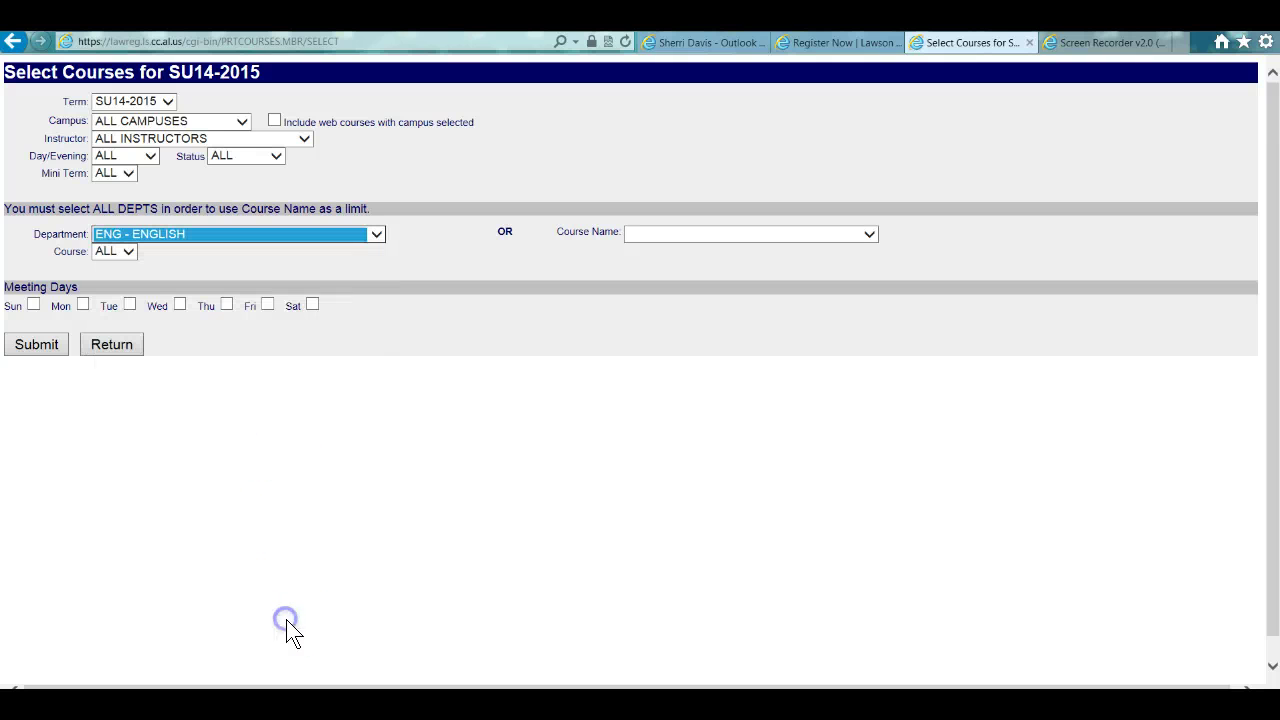
click(37, 344)
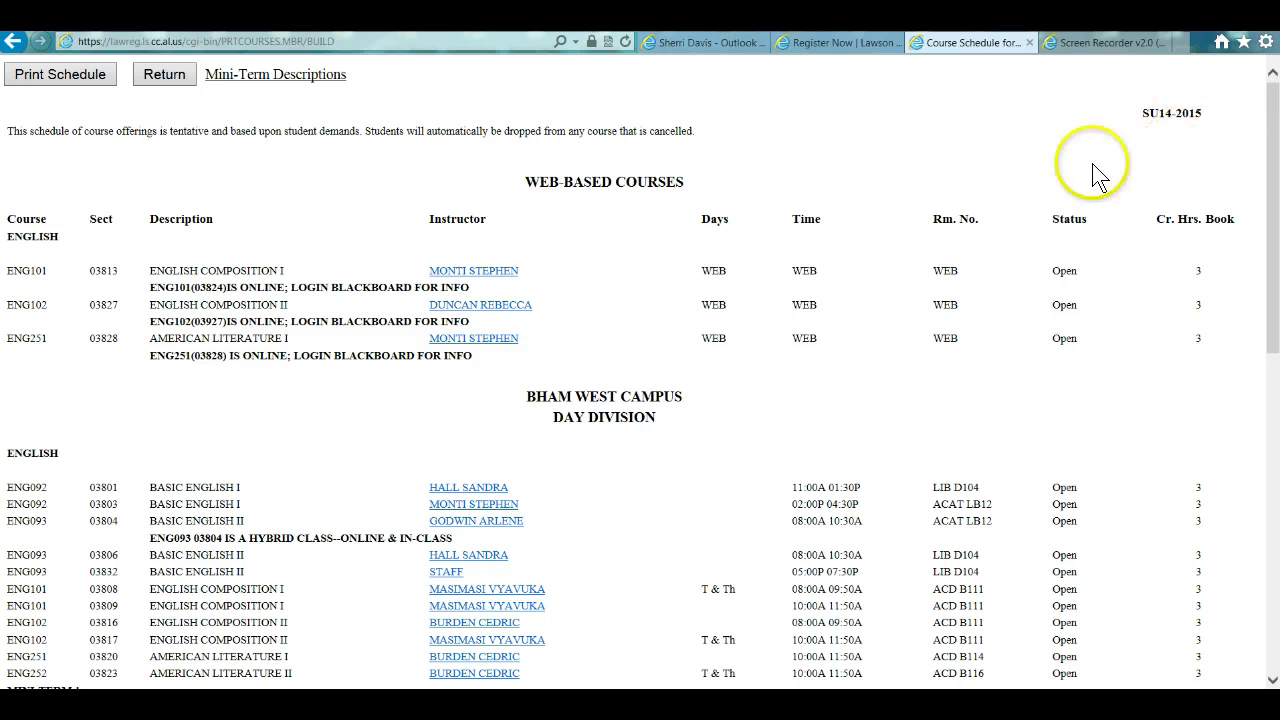
drag(1274, 195, 1250, 170)
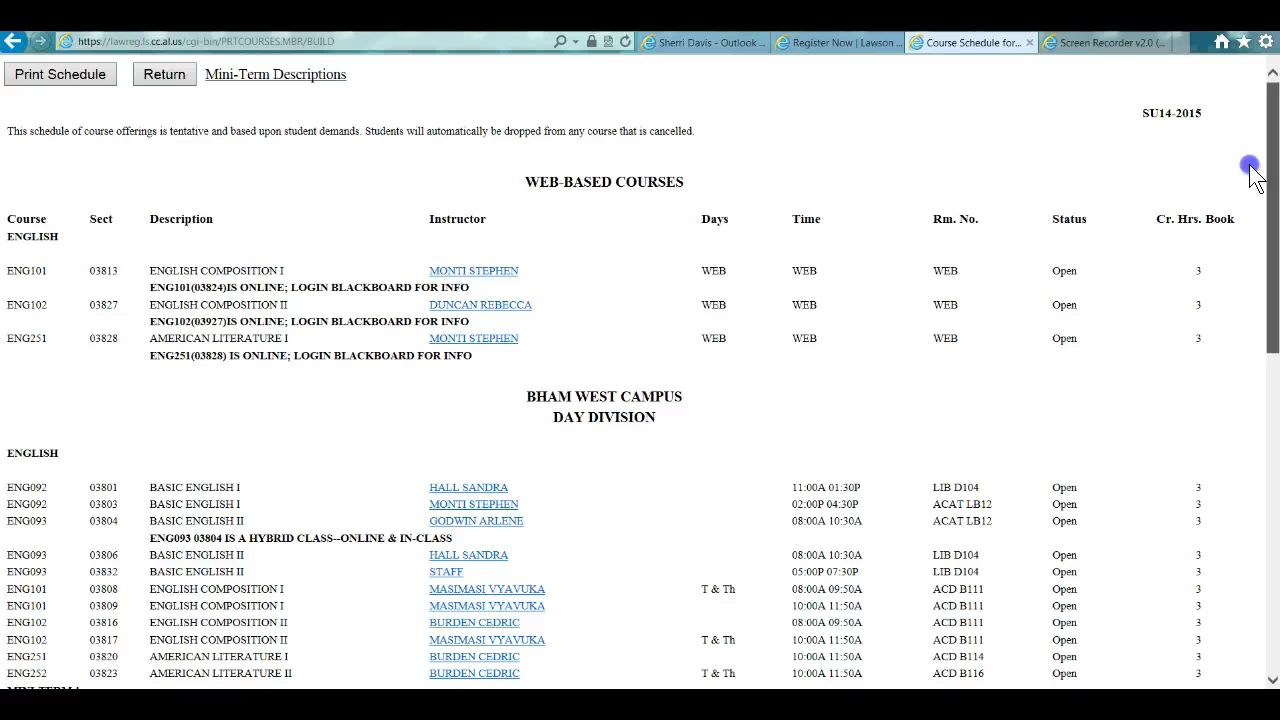
click(160, 74)
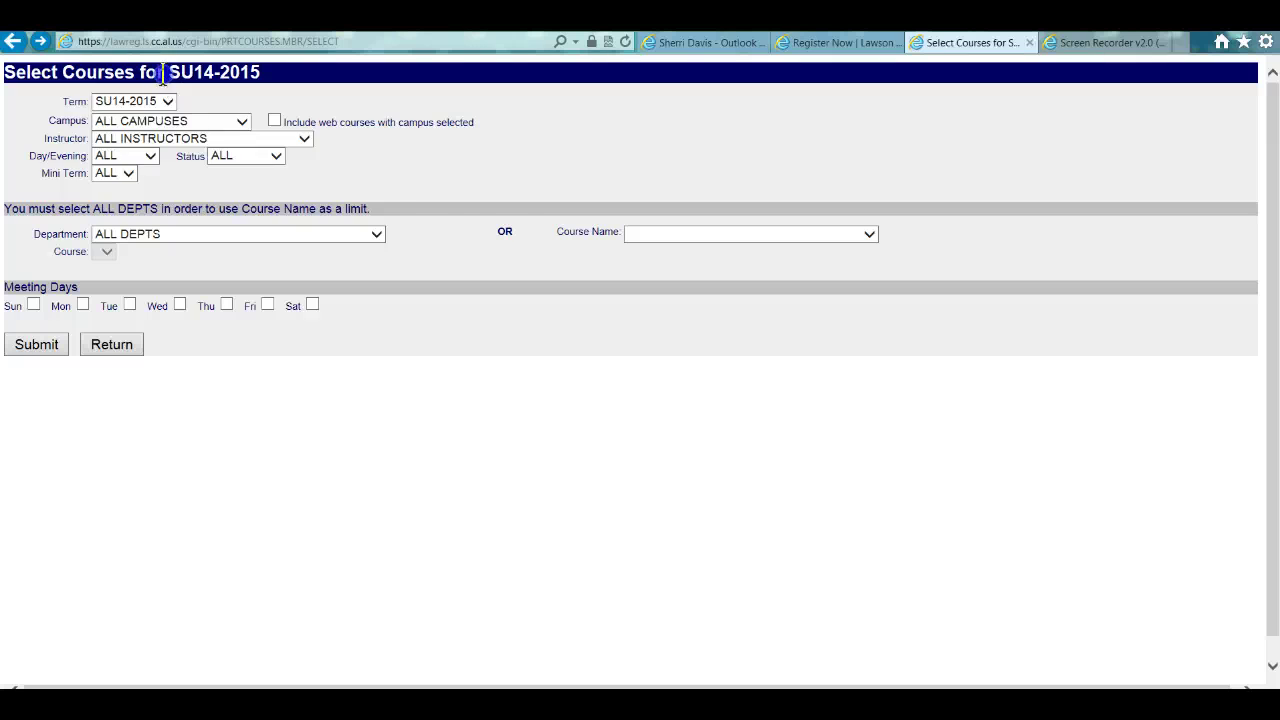
drag(162, 76, 330, 235)
click(432, 325)
click(127, 175)
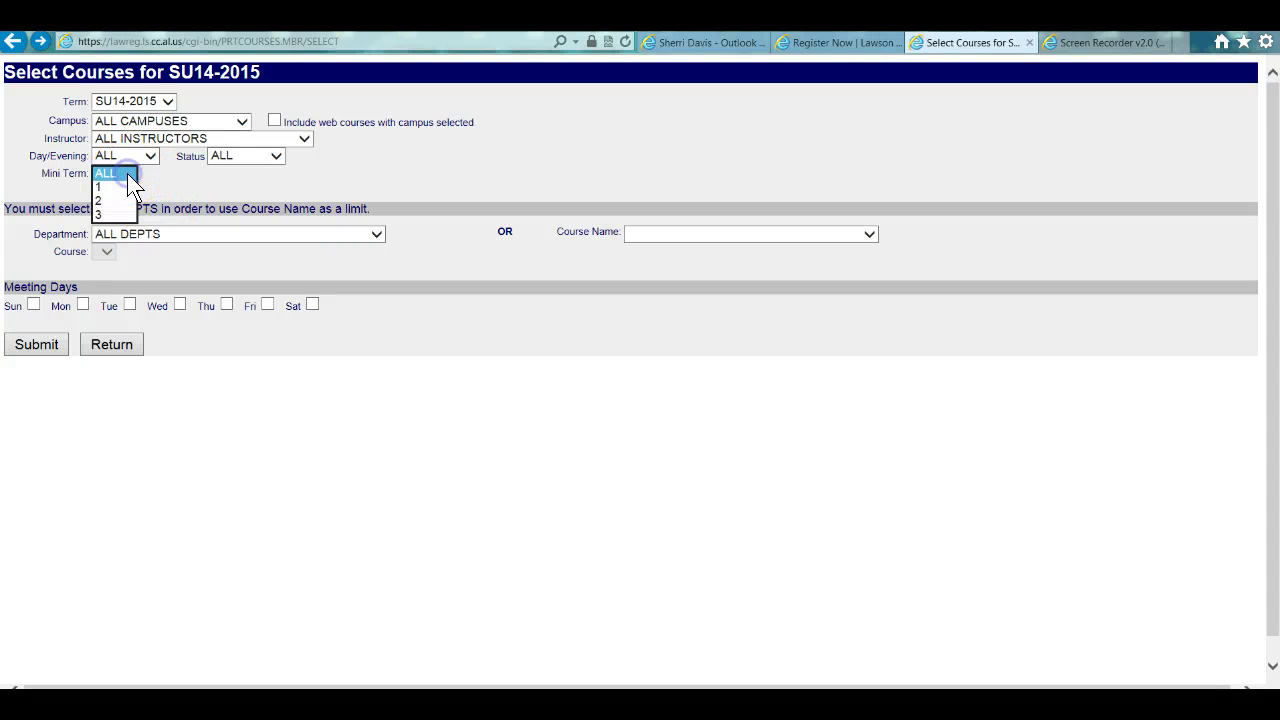
click(208, 195)
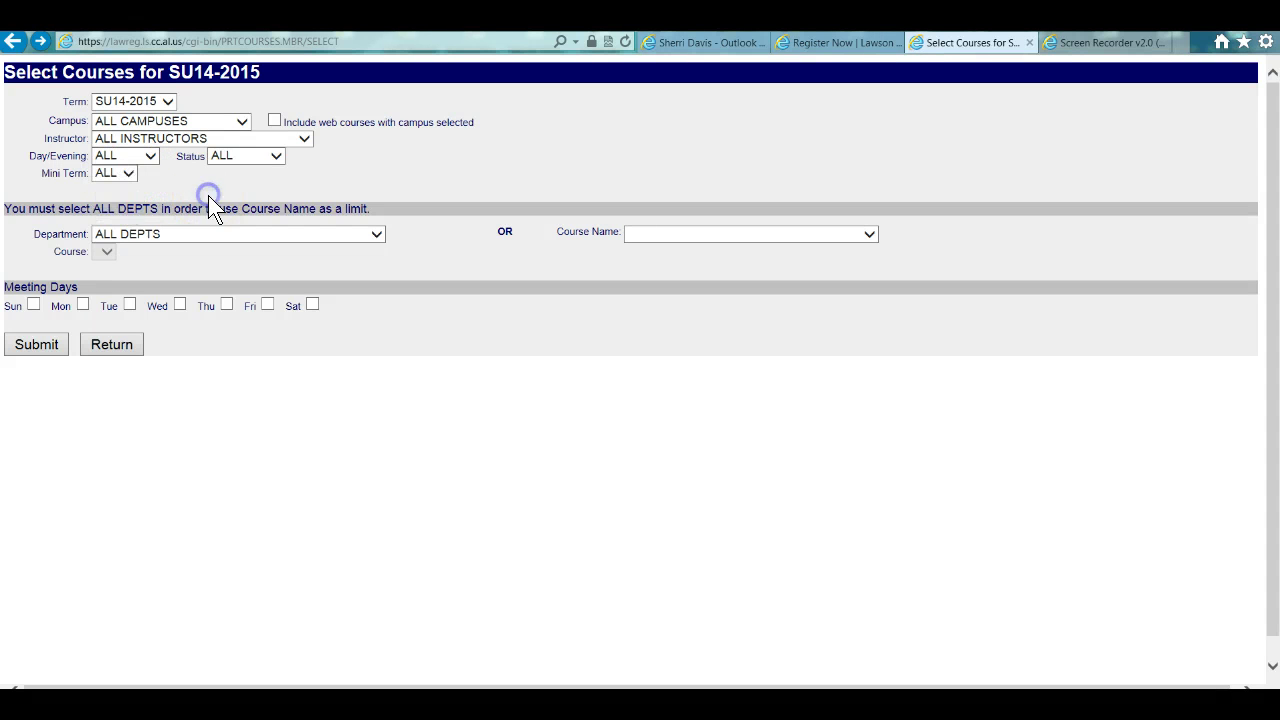
click(243, 120)
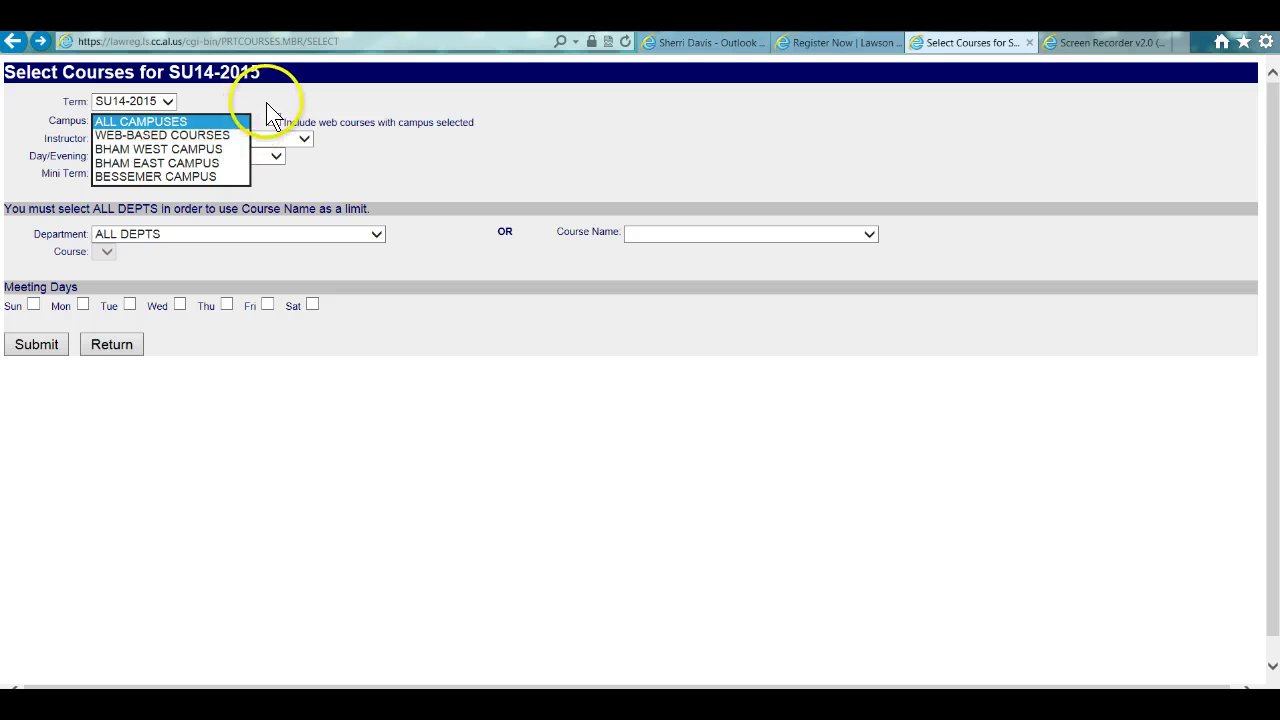
click(255, 101)
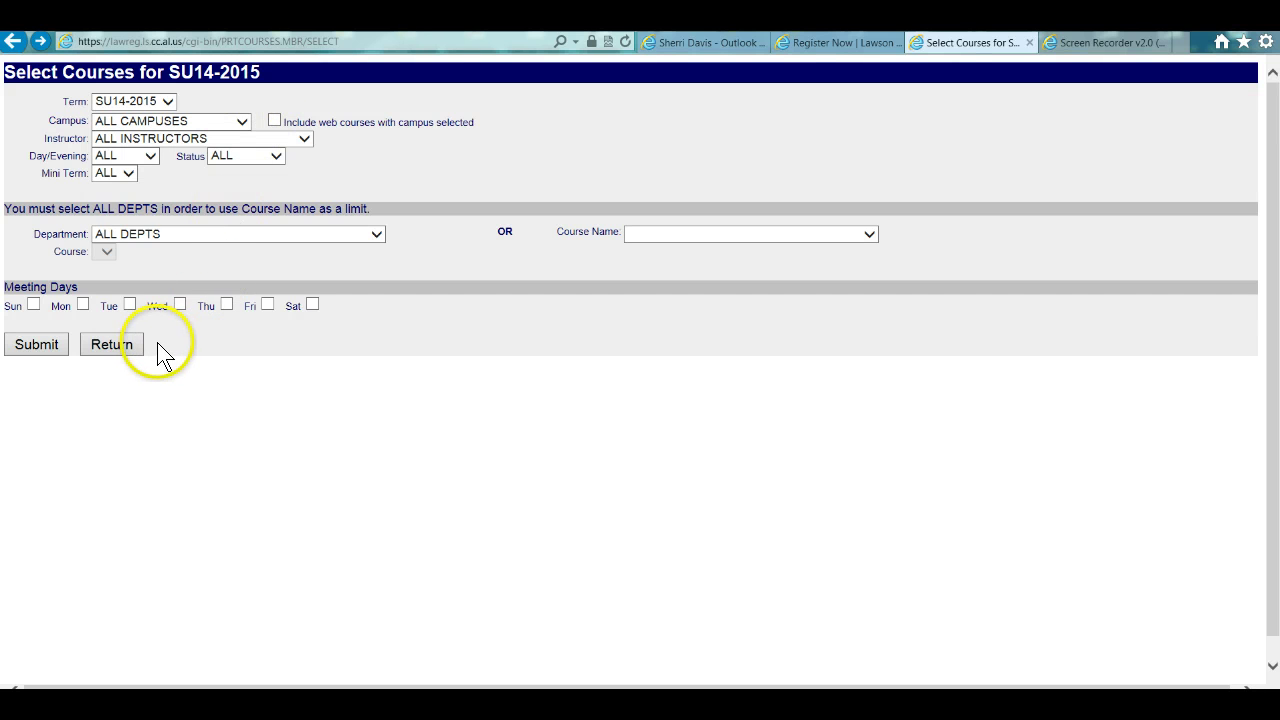
click(829, 42)
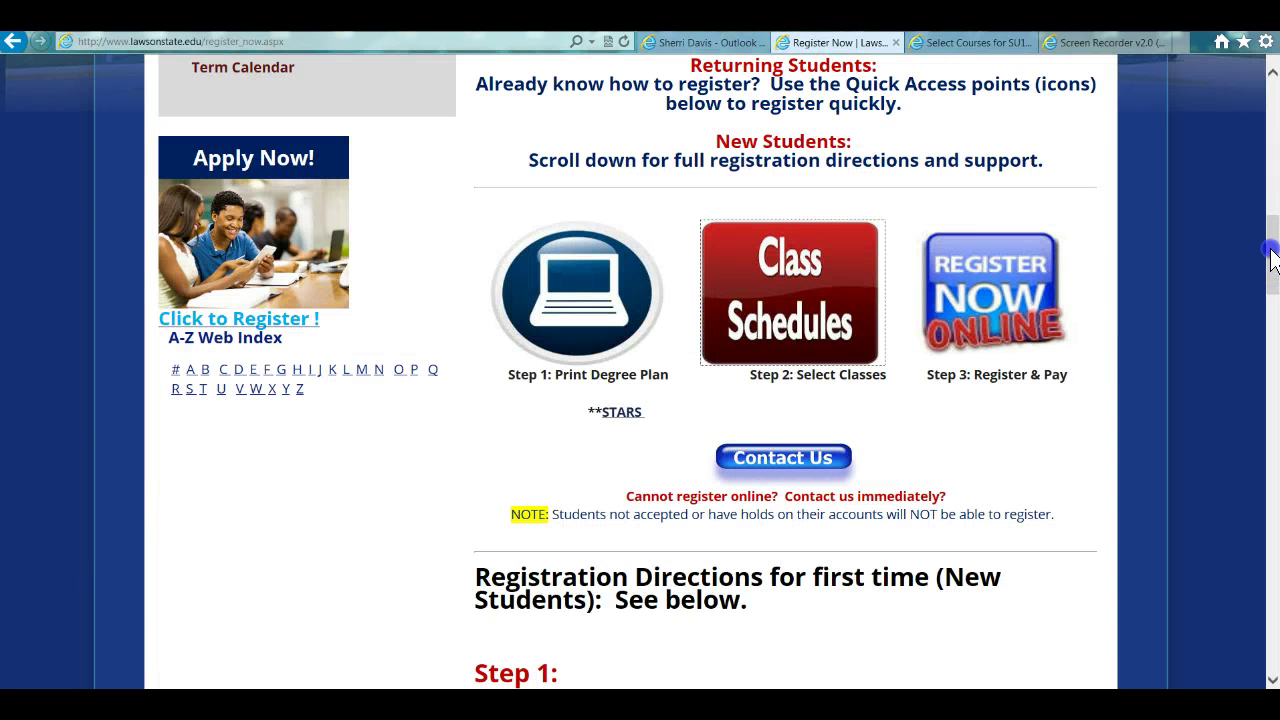
mouse_move(1278, 255)
mouse_down()
mouse_move(1276, 232)
mouse_move(1275, 245)
mouse_up()
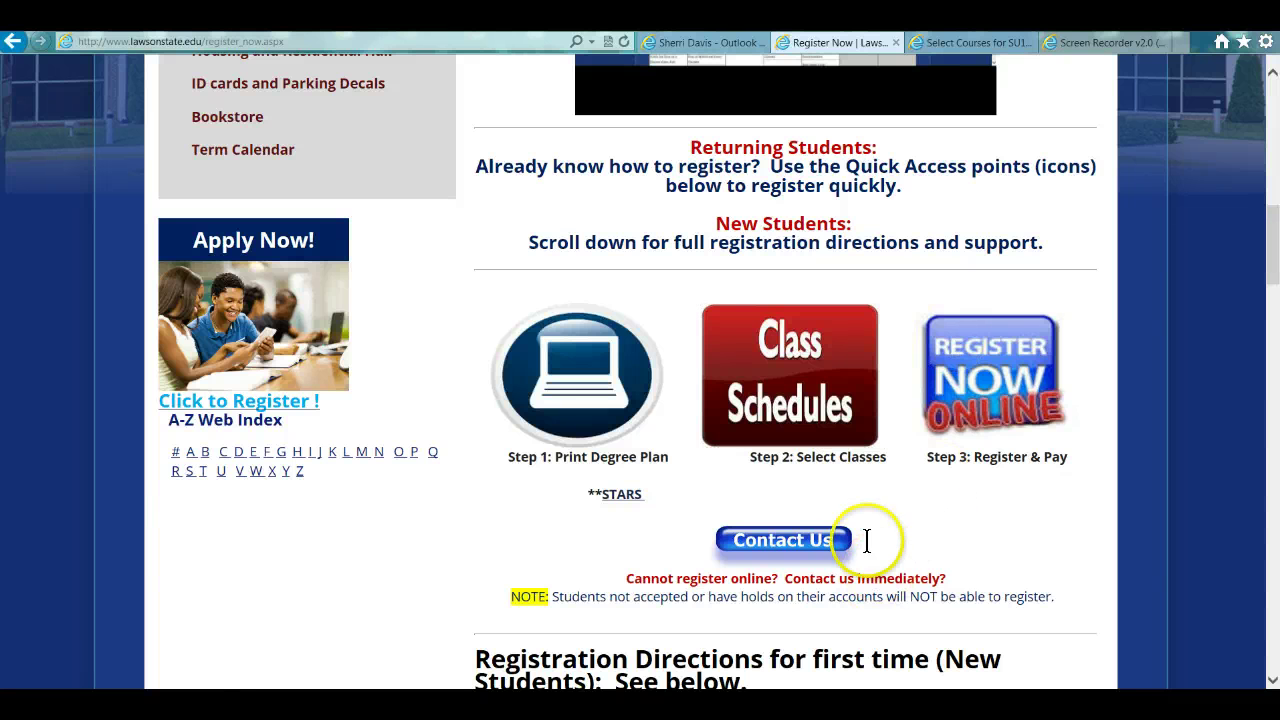
click(840, 490)
click(860, 483)
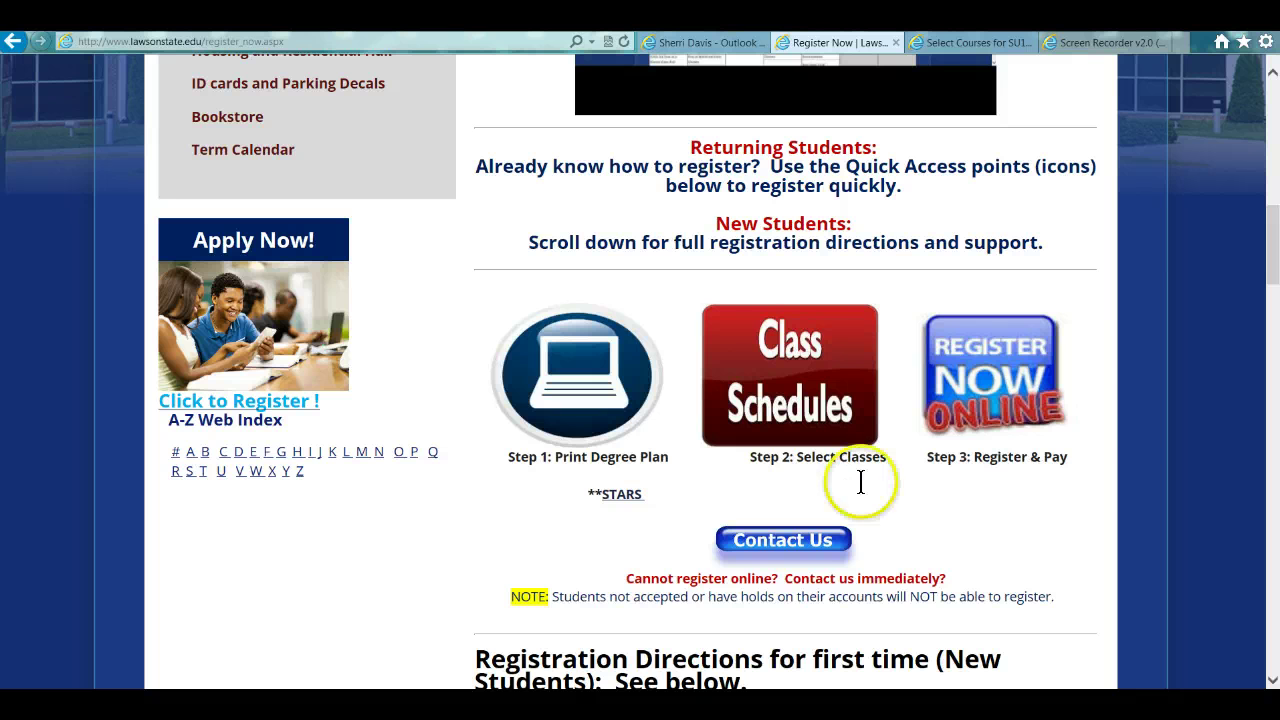
click(1060, 468)
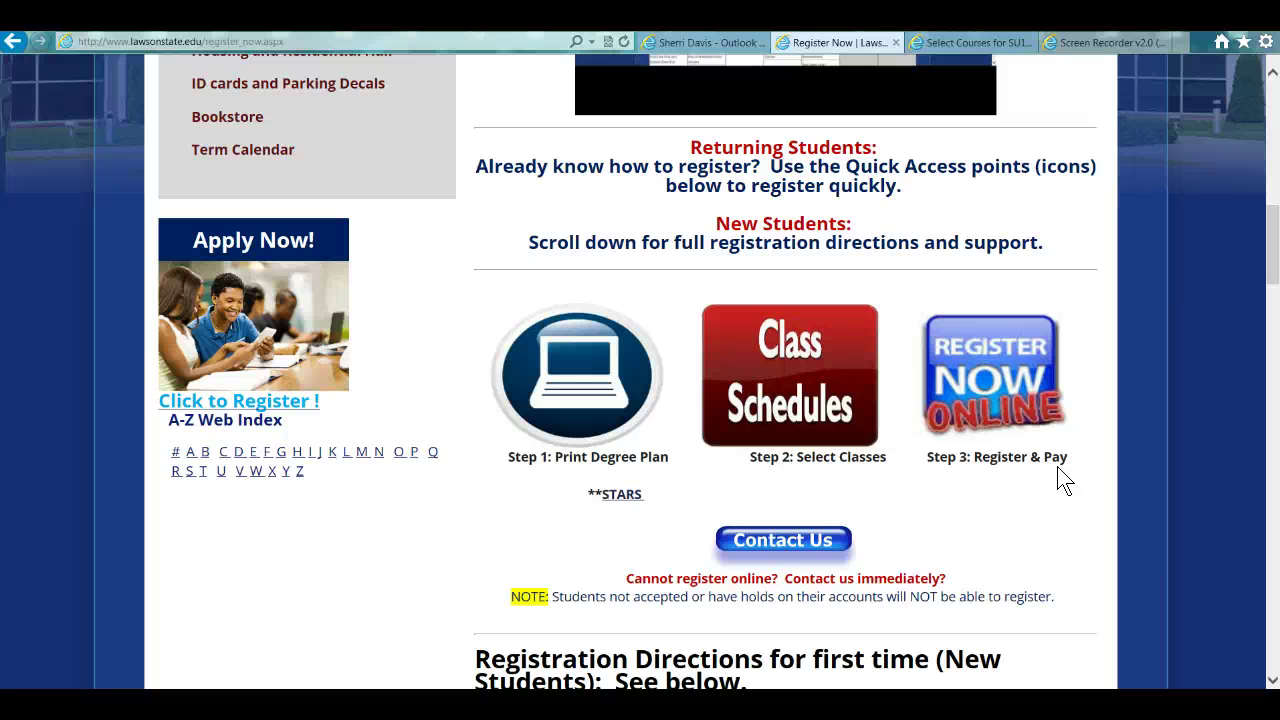
- Open Register Now Online and log in with the student's User ID and PIN
click(995, 360)
click(1003, 365)
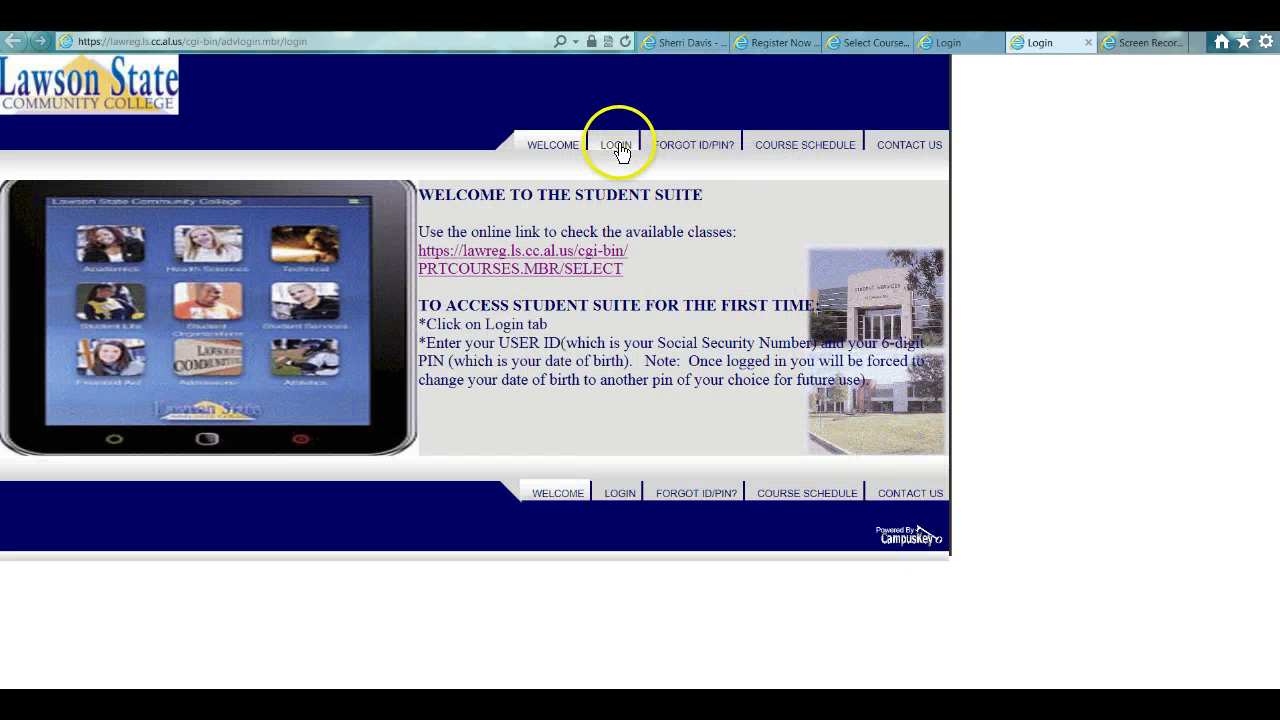
click(617, 146)
text(0000000)
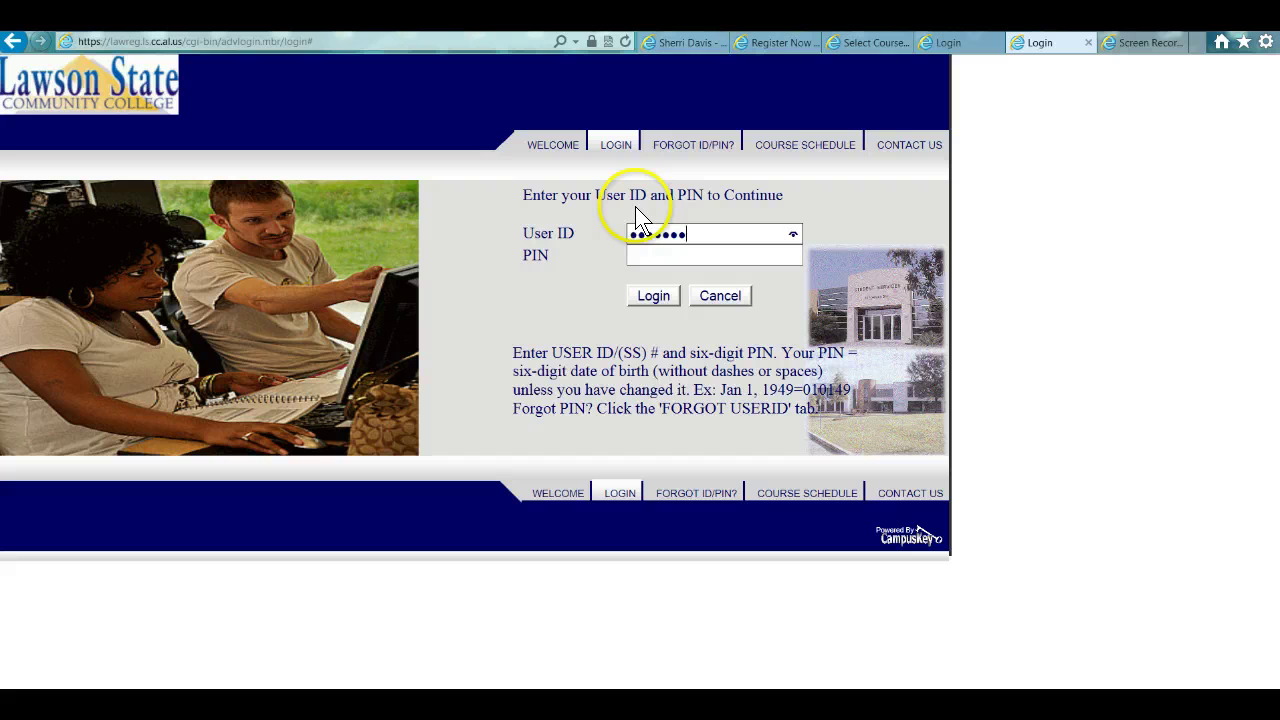
click(654, 257)
click(653, 257)
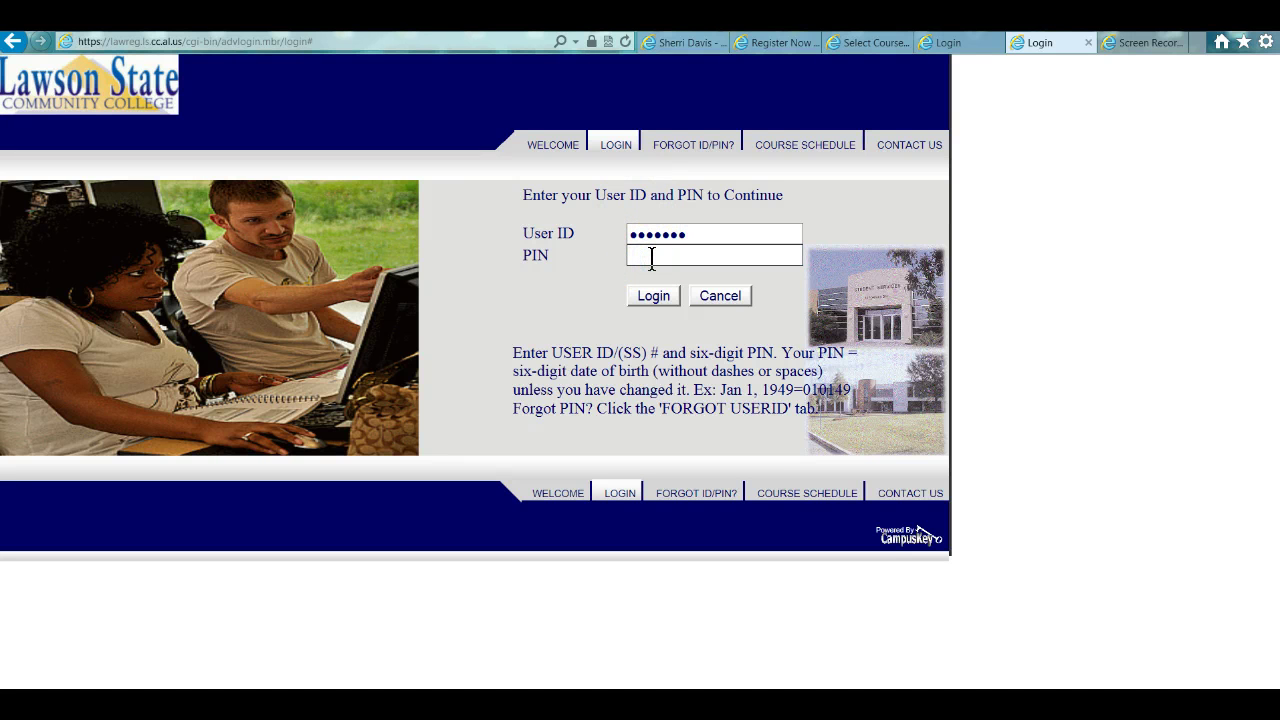
text(000000)
click(655, 285)
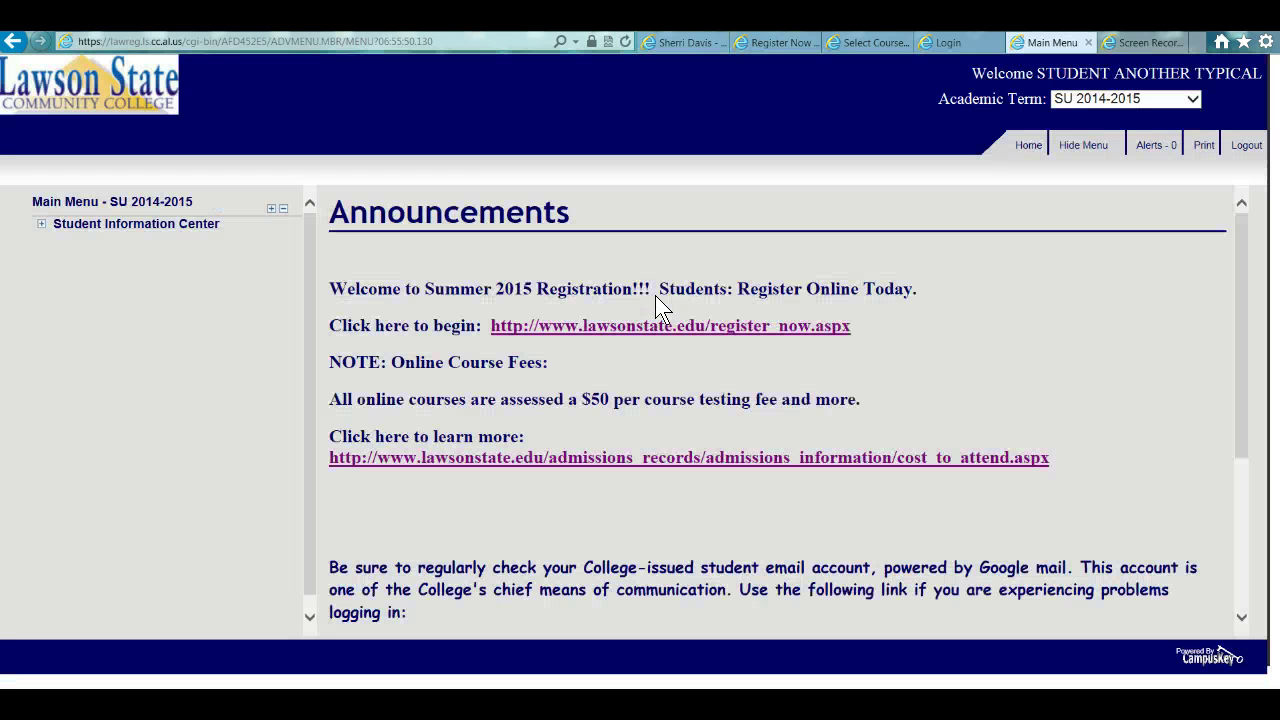
- Expand Student Information Center and Scheduling in the left menu, then choose Registration
click(41, 228)
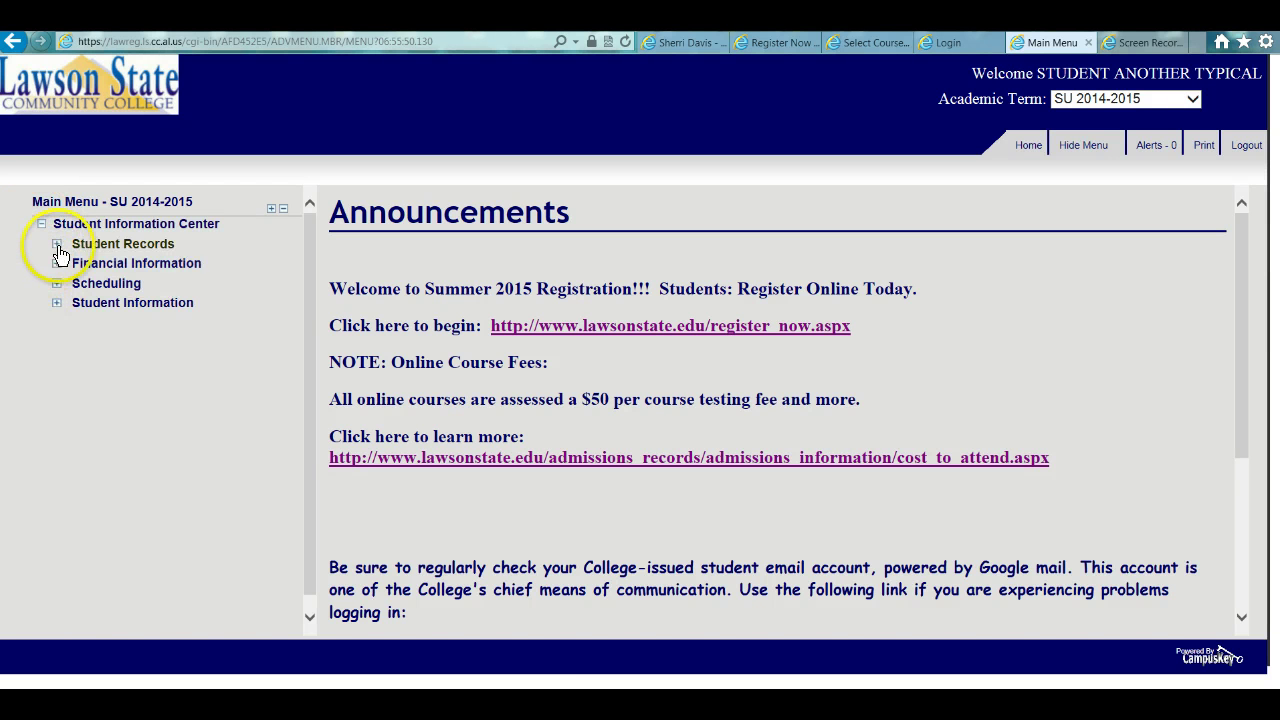
click(58, 284)
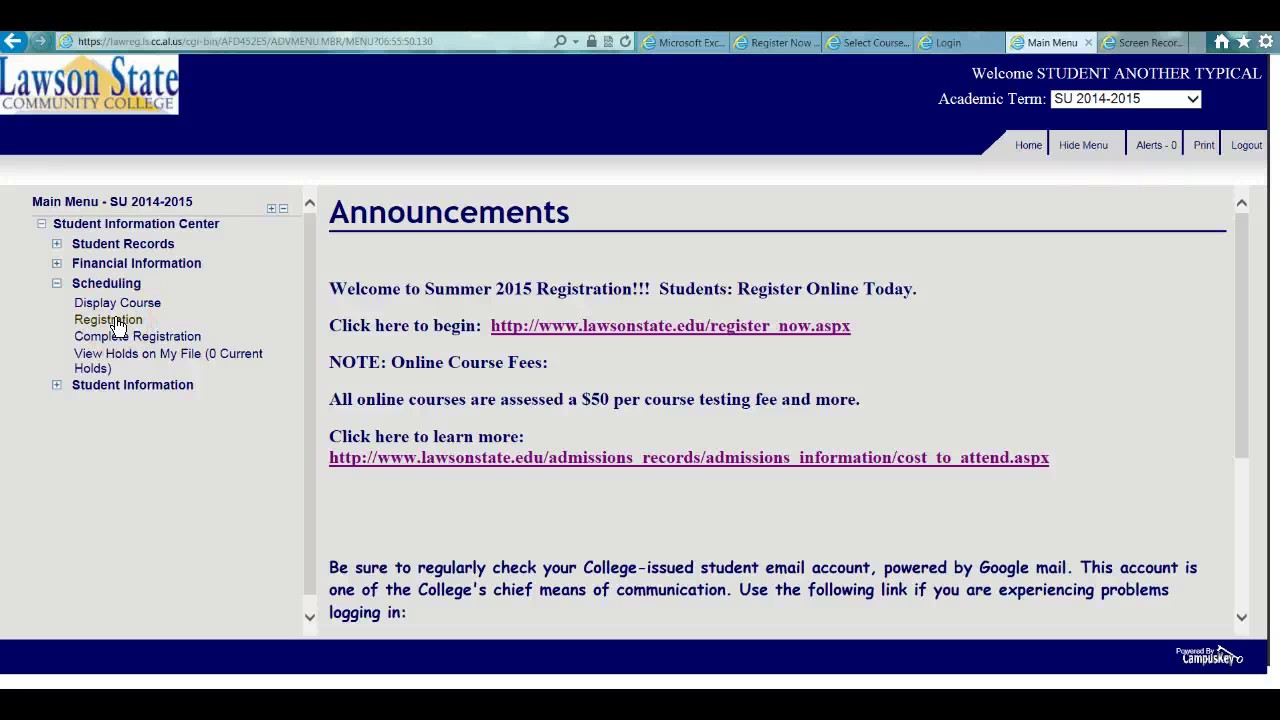
click(118, 345)
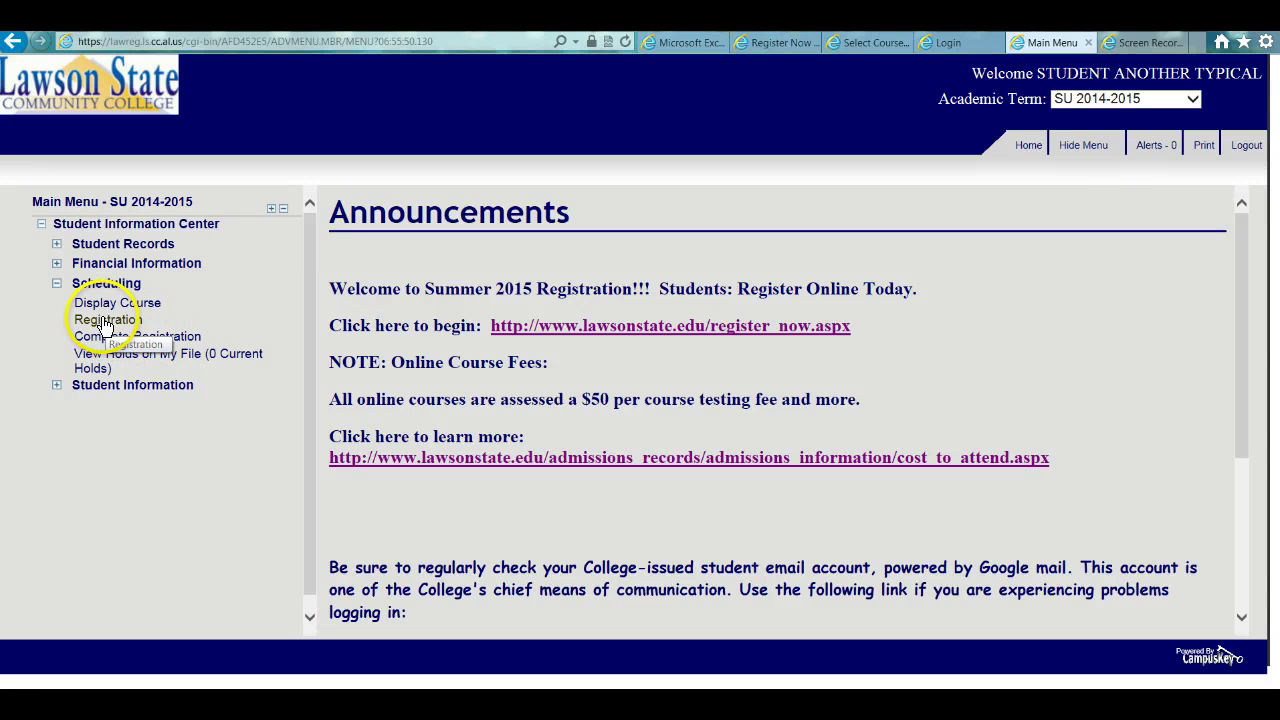
click(104, 321)
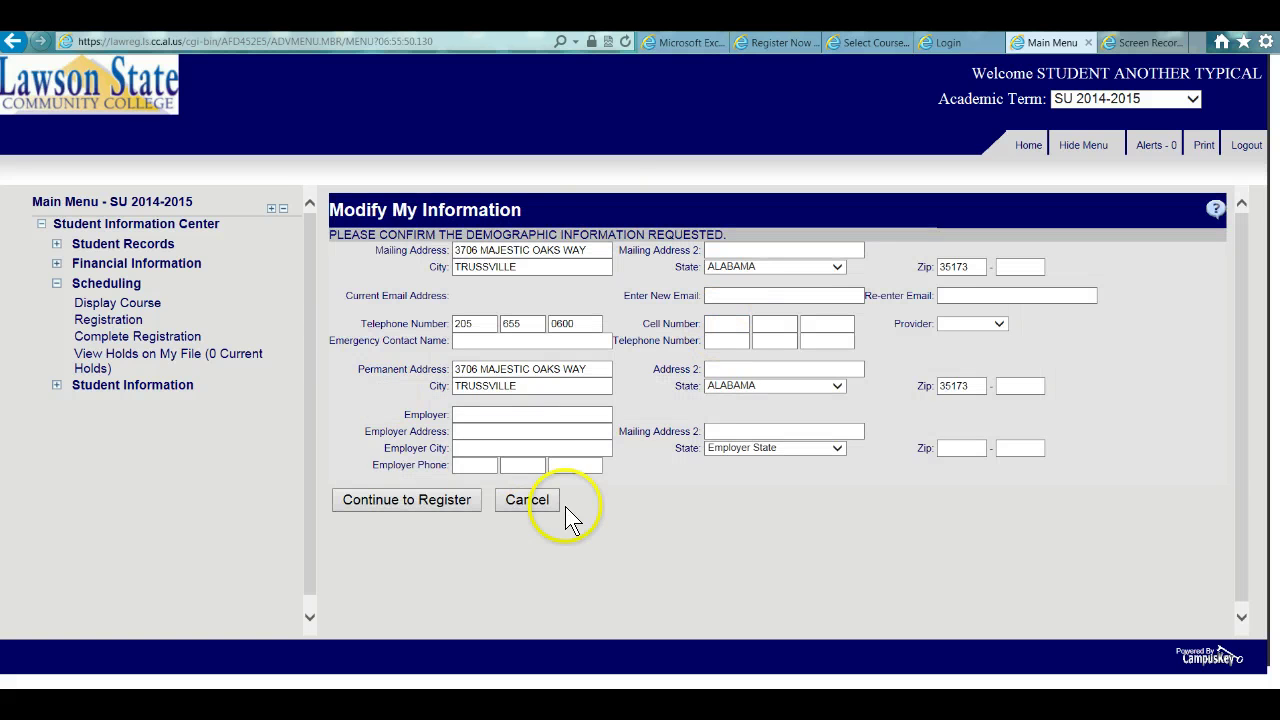
- Confirm the Modify My Information details with Continue to Register
click(421, 500)
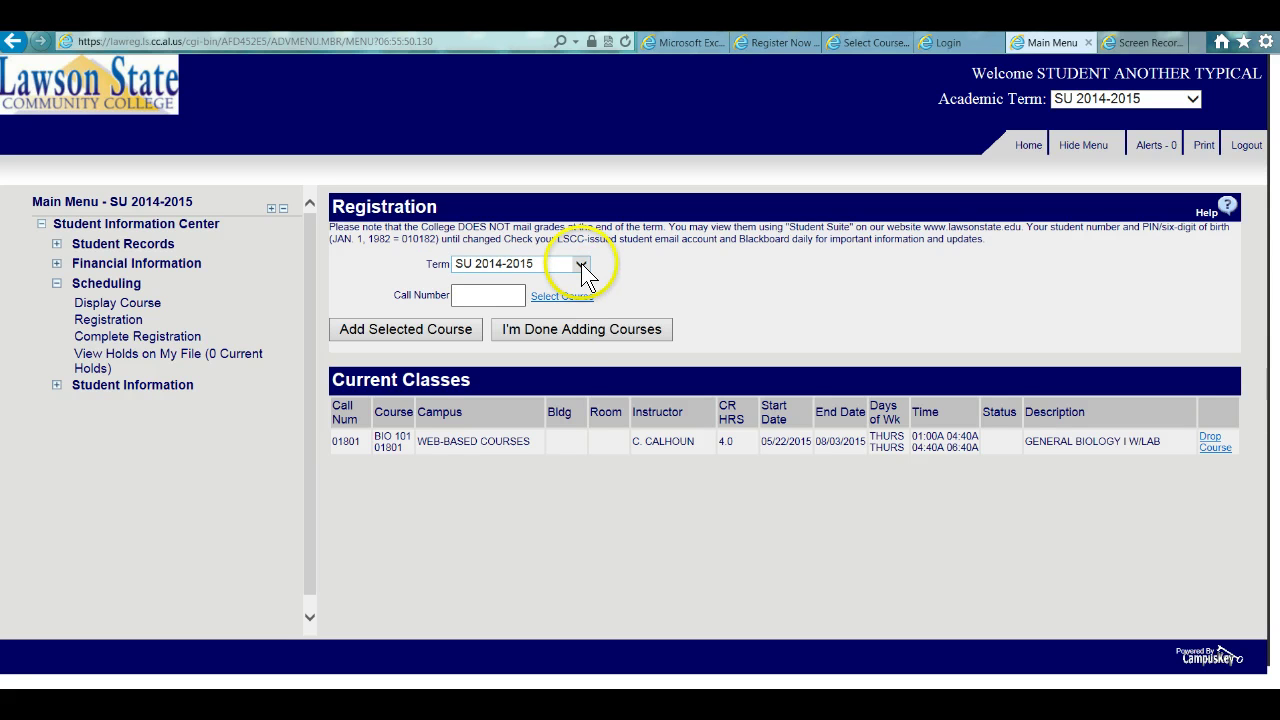
- Switch the term to FA 2015-2016 and drop BIO 103 Principles of Bio I
click(581, 264)
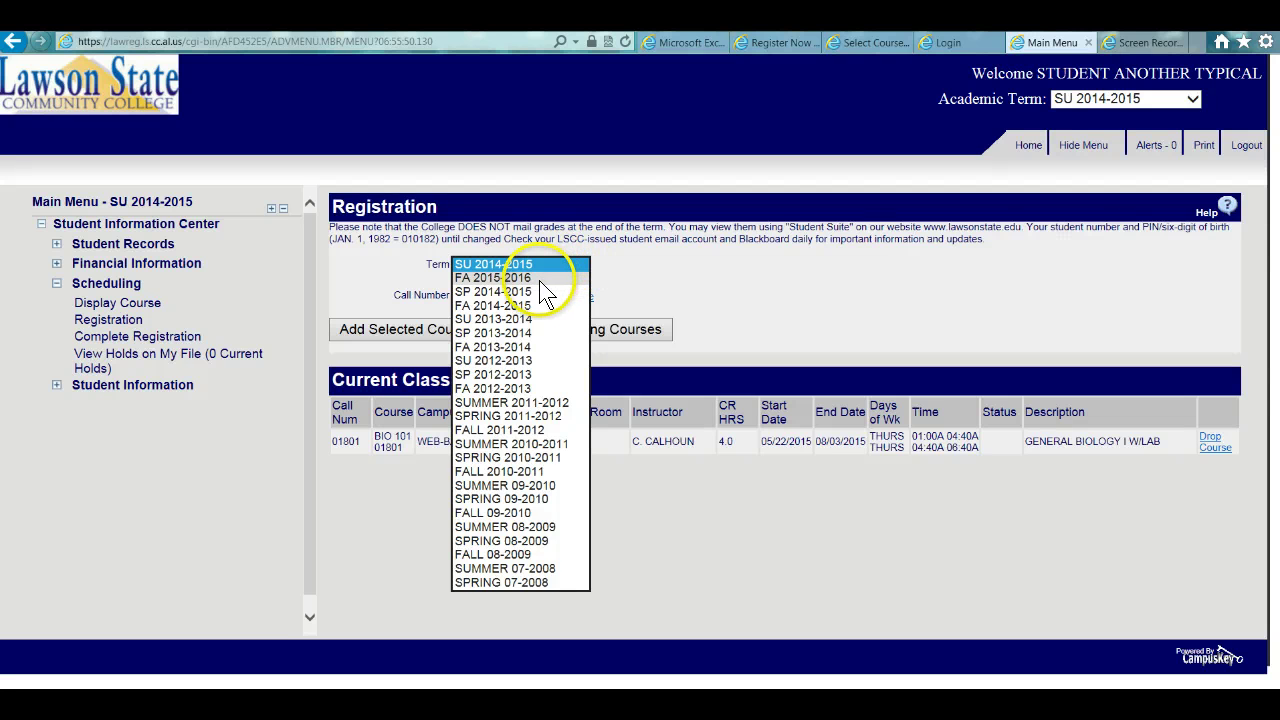
click(537, 277)
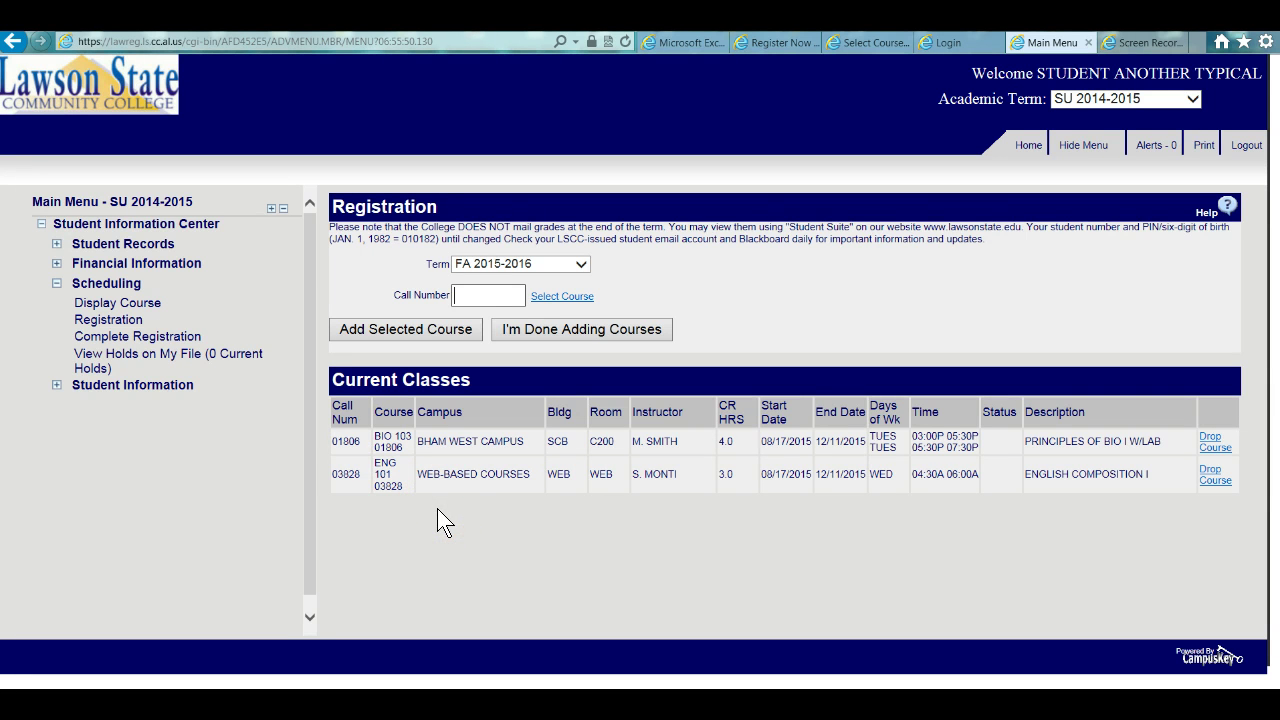
click(1213, 444)
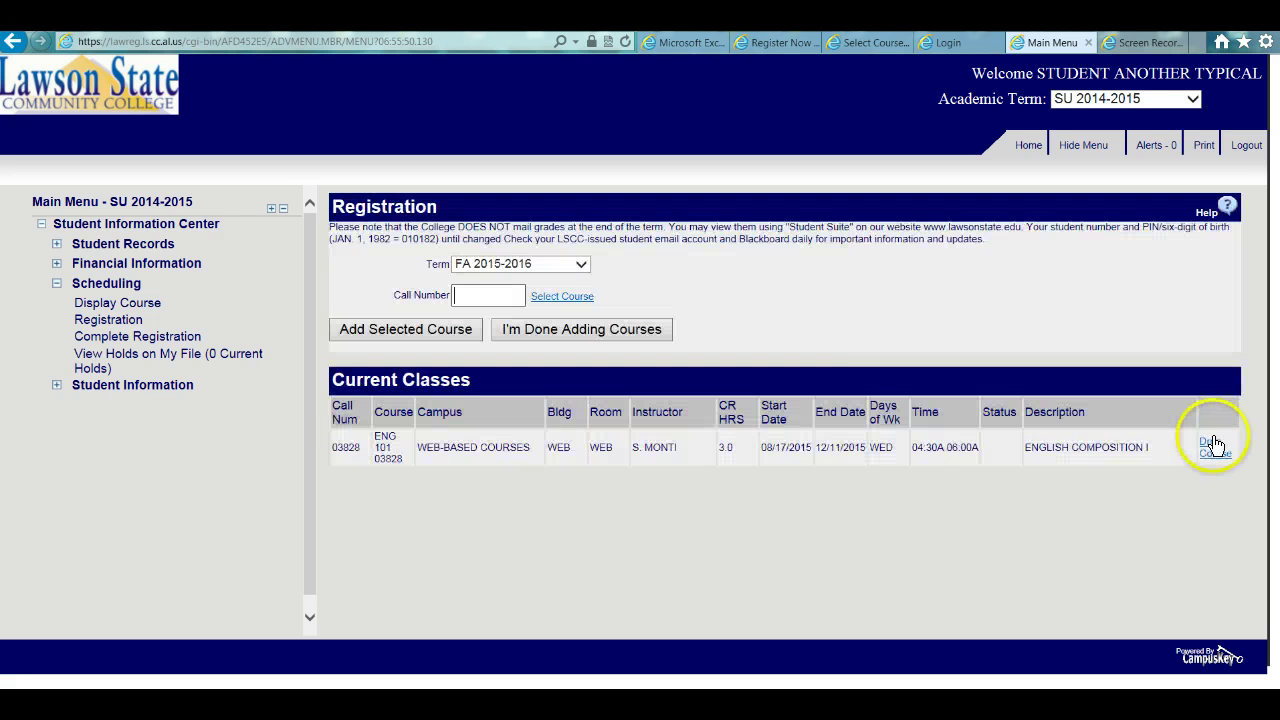
- Re-add Principles of Bio I by call number 01806 and acknowledge the degree plan warning
click(493, 292)
text(01806)
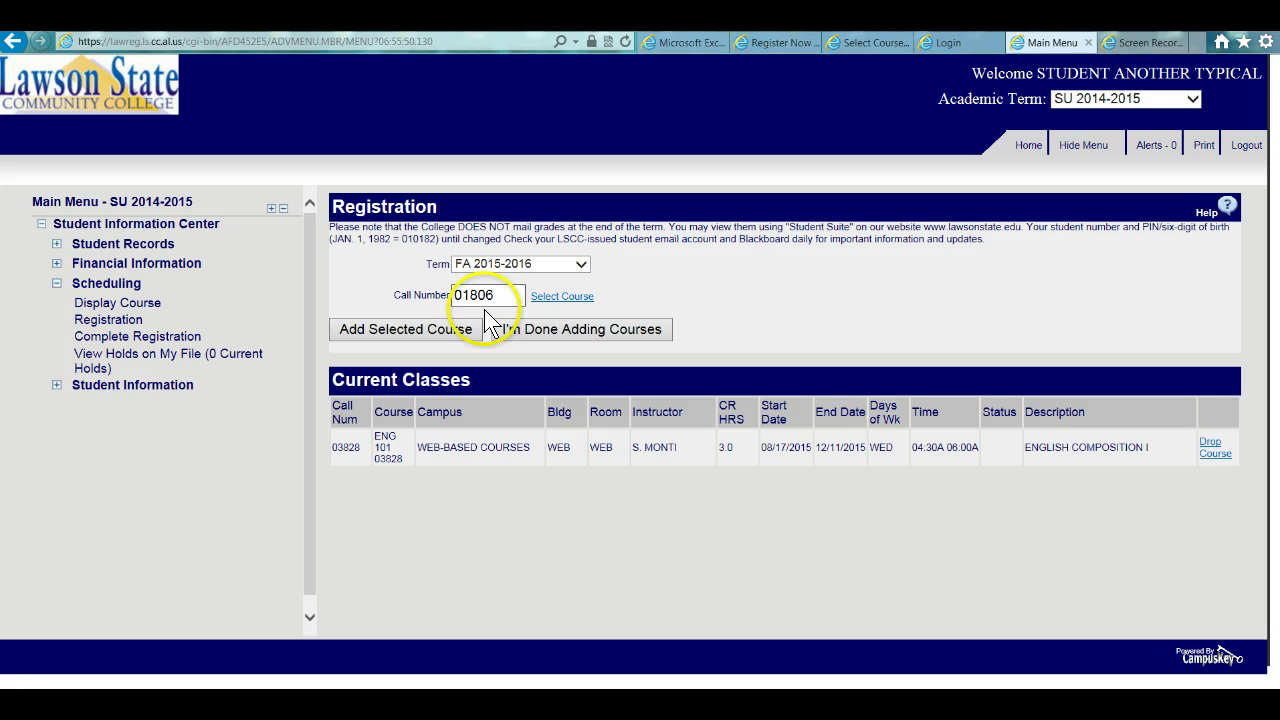
click(423, 330)
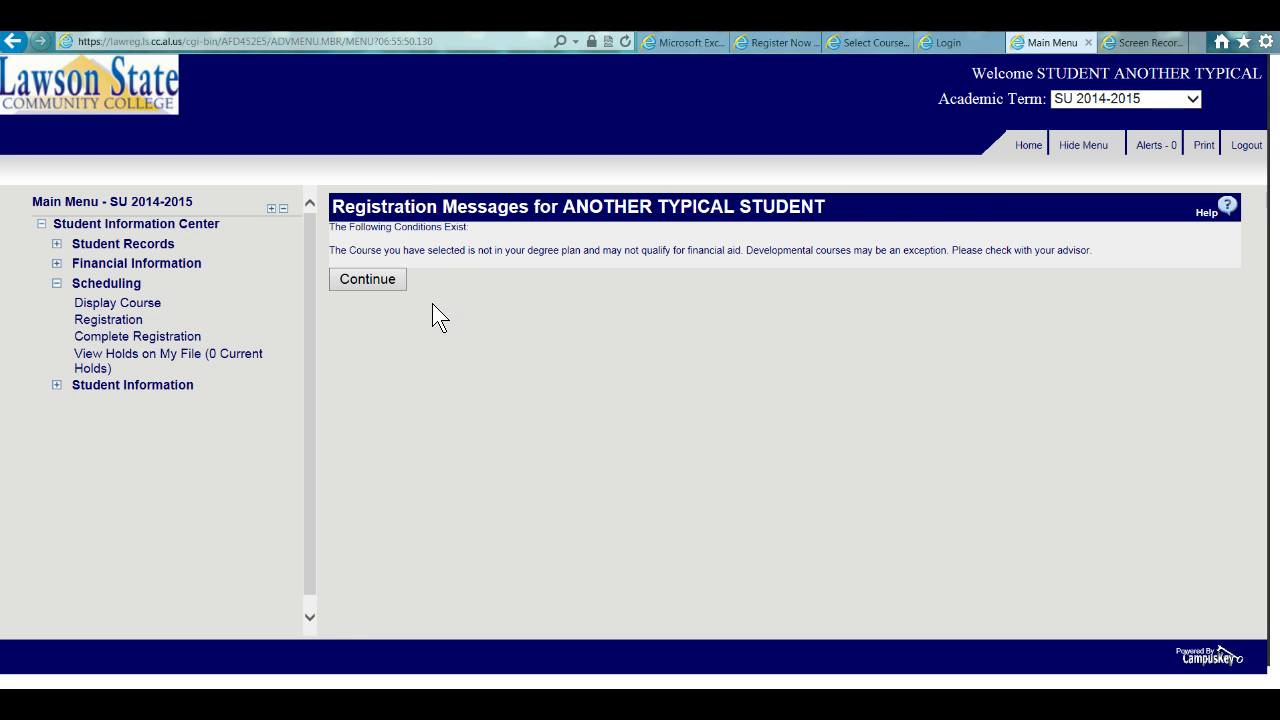
click(376, 283)
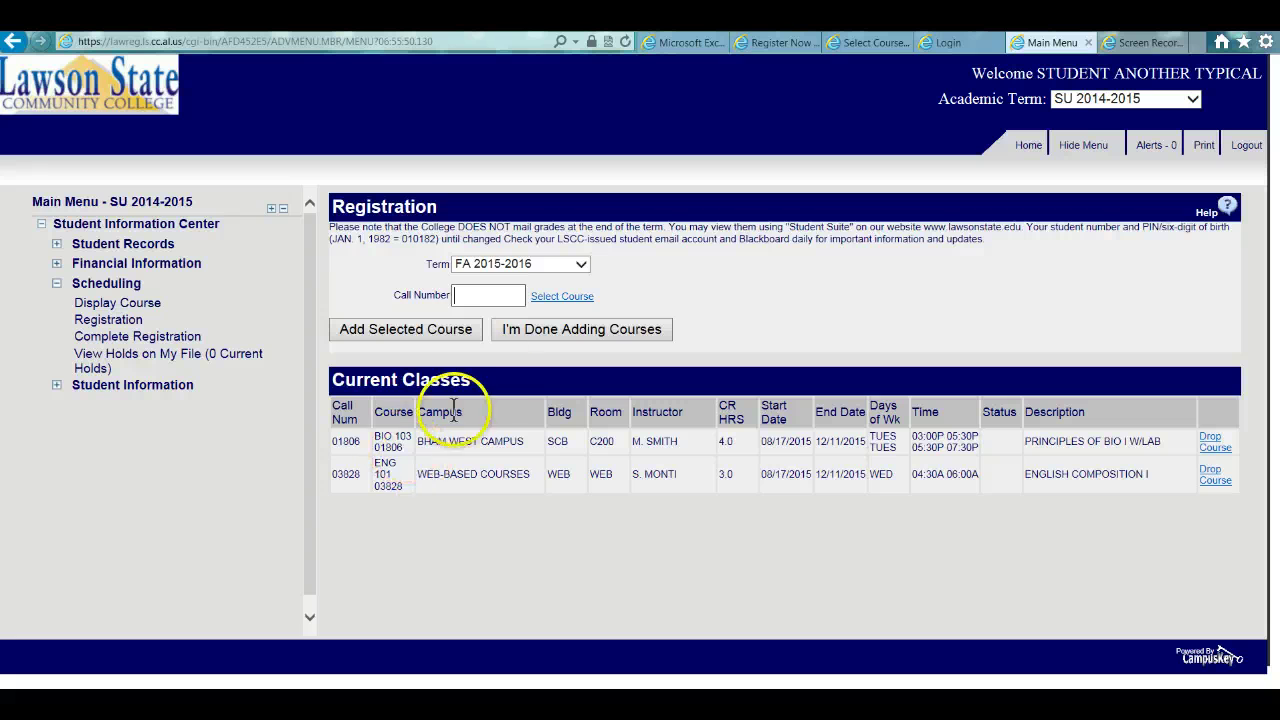
click(477, 300)
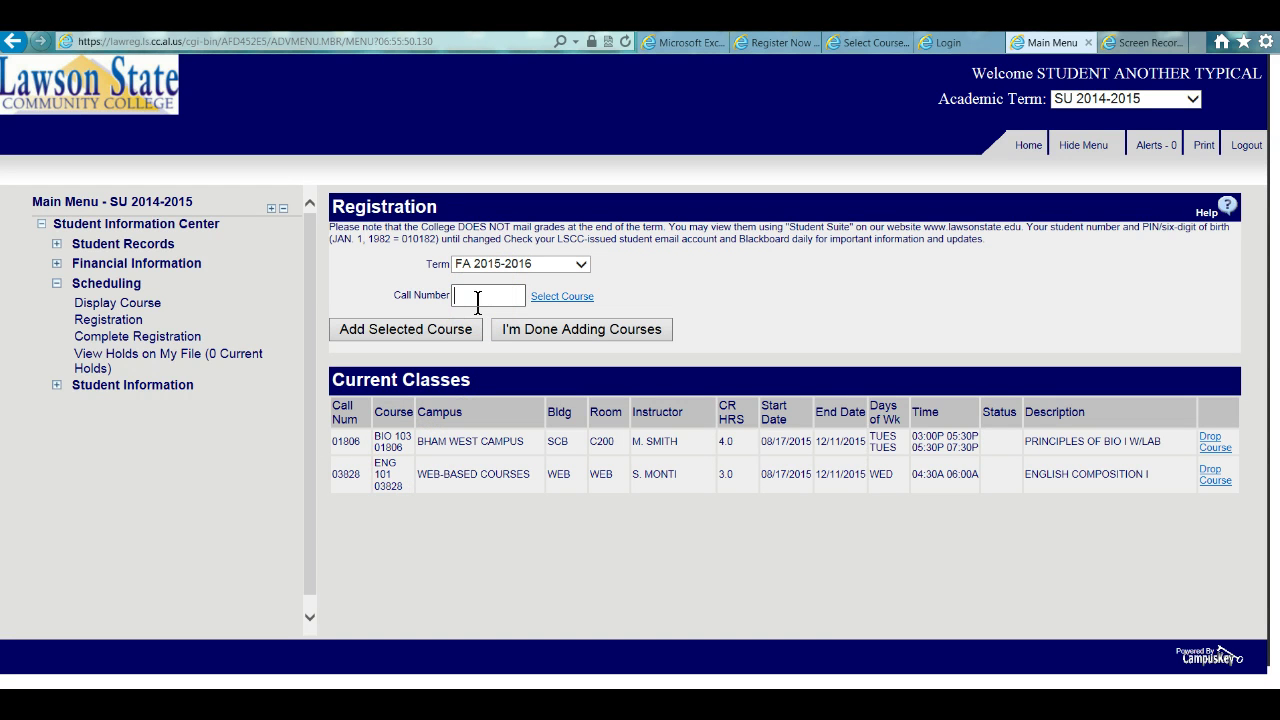
- On SU 2014-2015, drop BIO 101 and re-add it with call number 01801
click(580, 265)
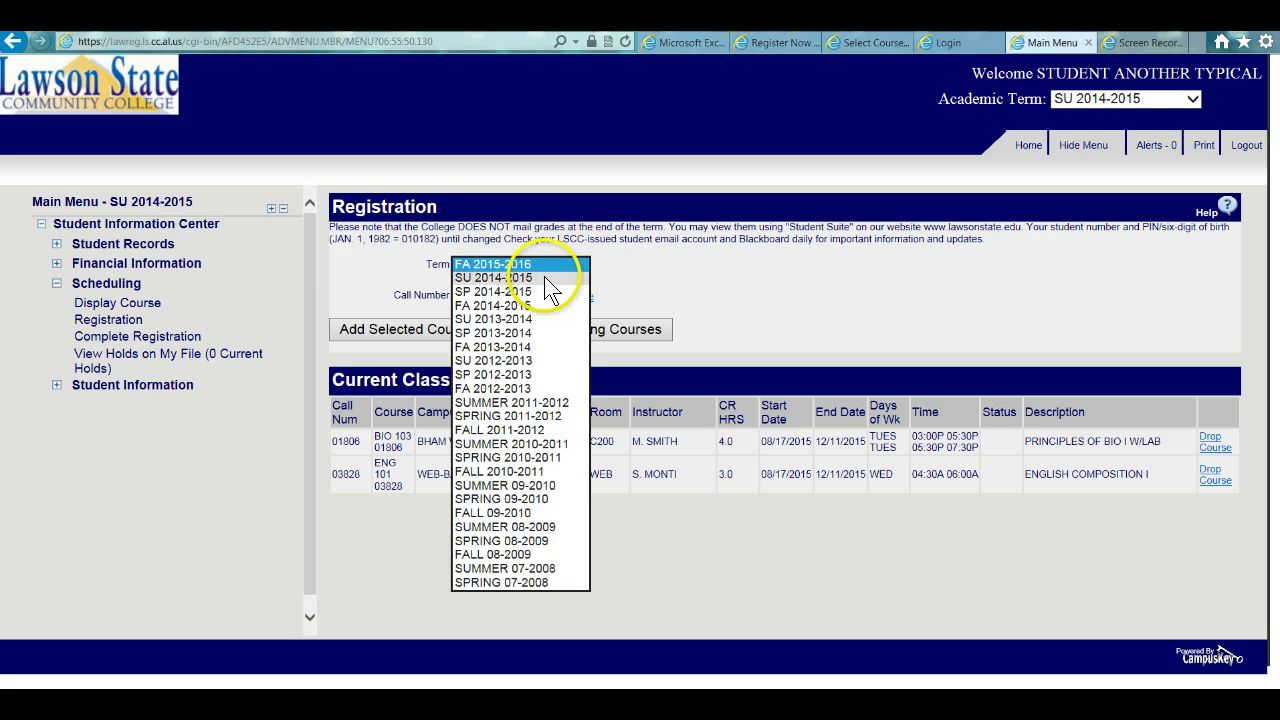
click(545, 279)
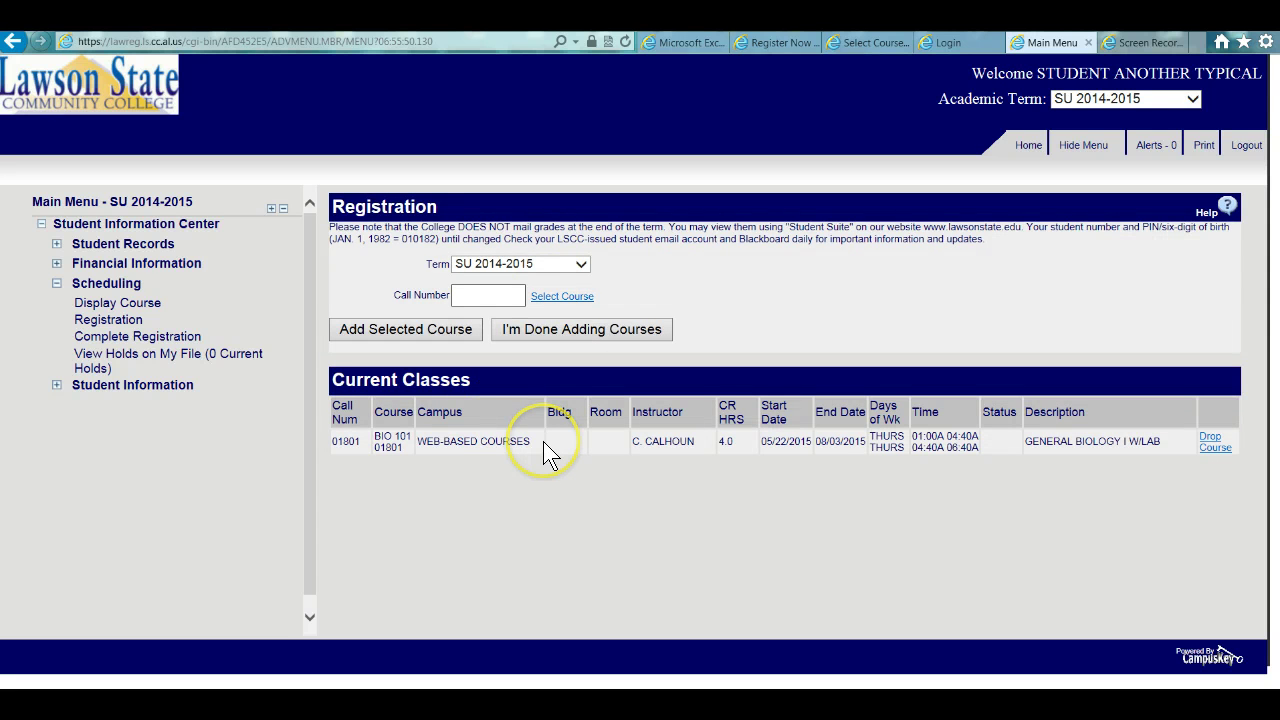
click(1215, 441)
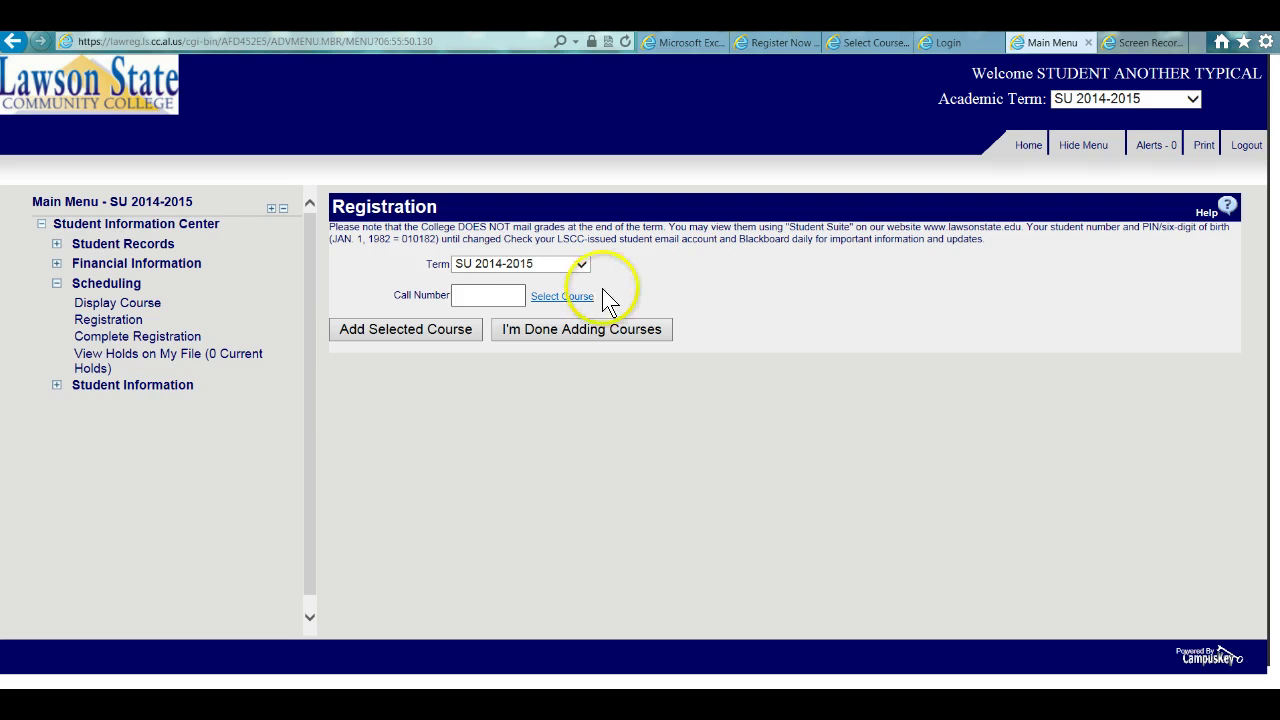
text(01801)
click(430, 333)
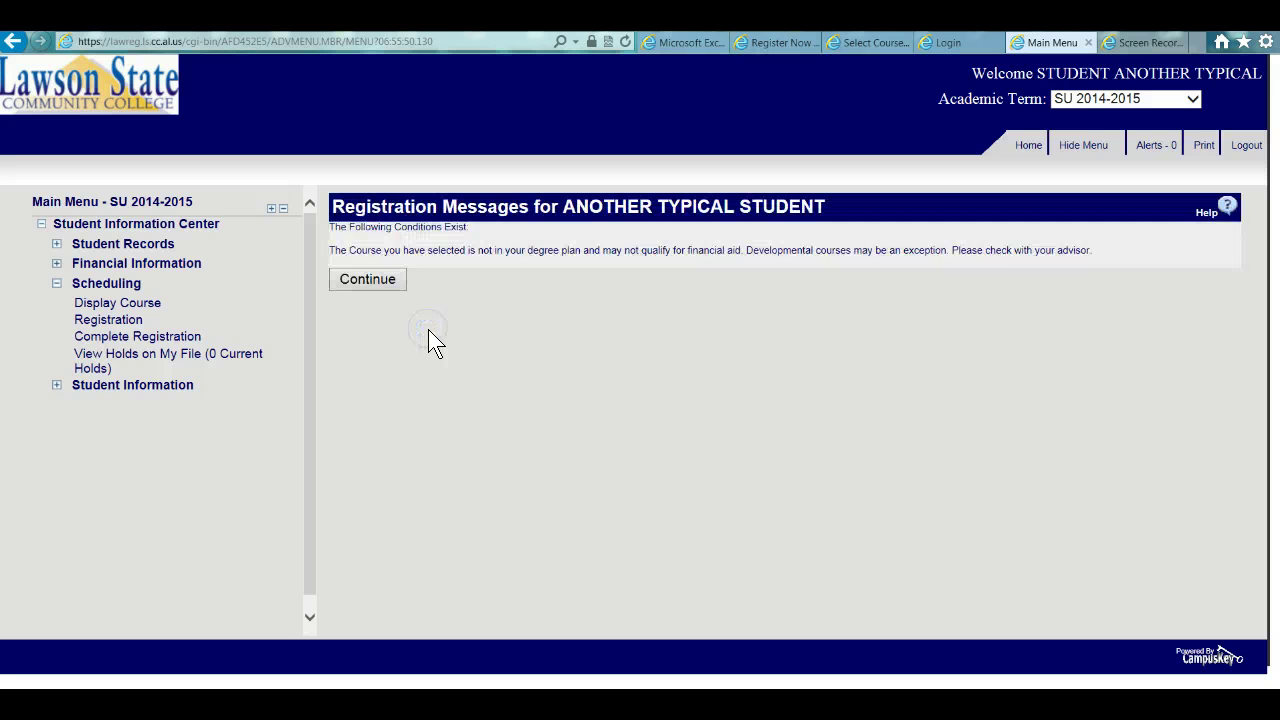
click(378, 283)
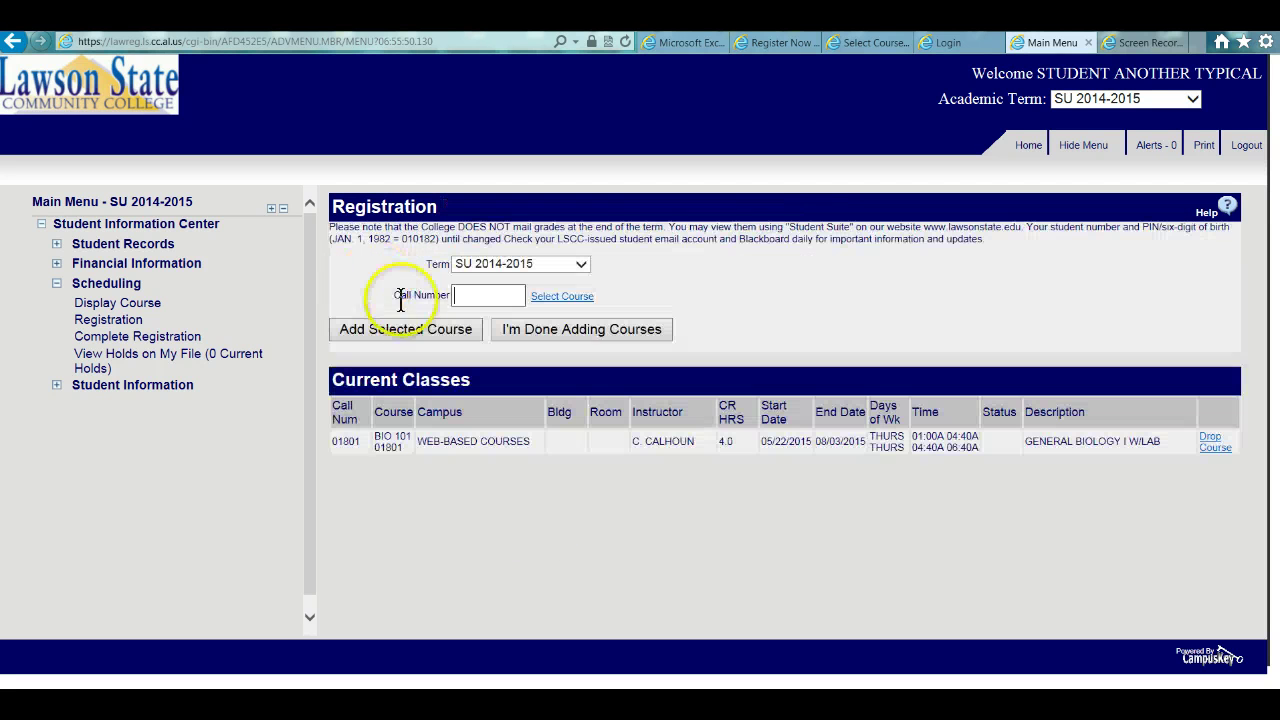
- Switch the Term dropdown to FA 2015-2016 to list BIO 103 and ENG 101
click(581, 265)
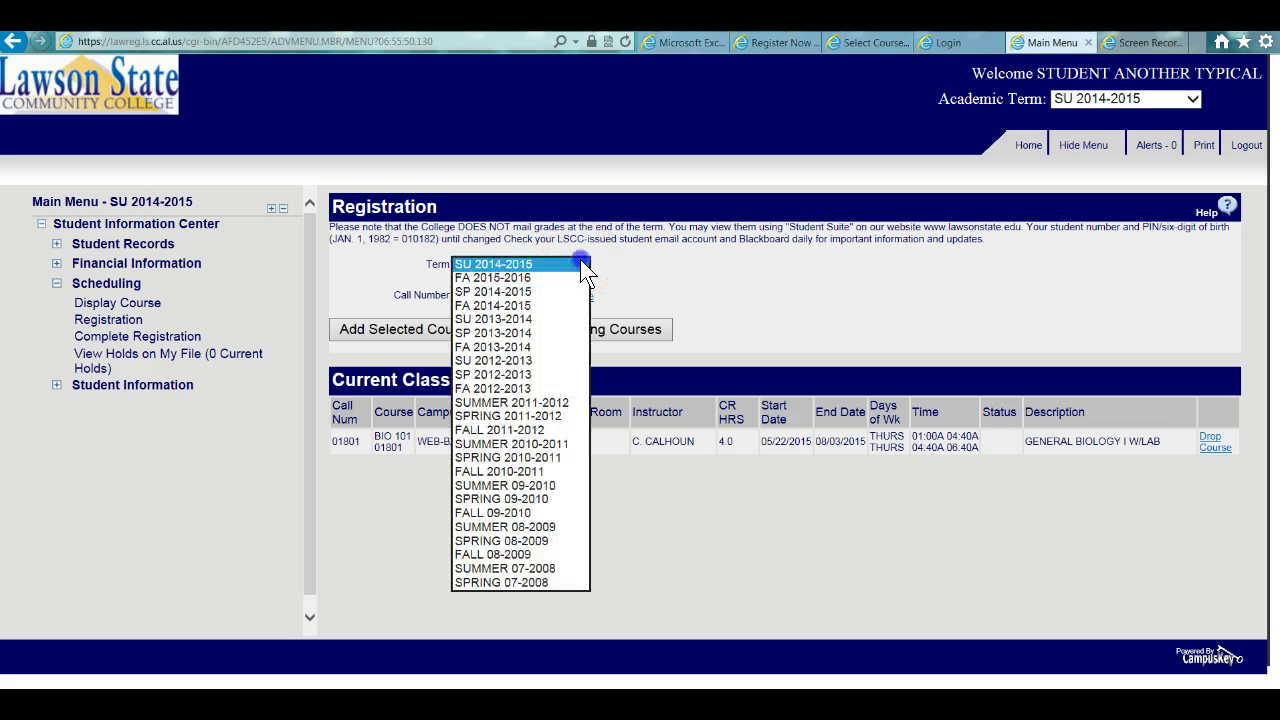
click(670, 267)
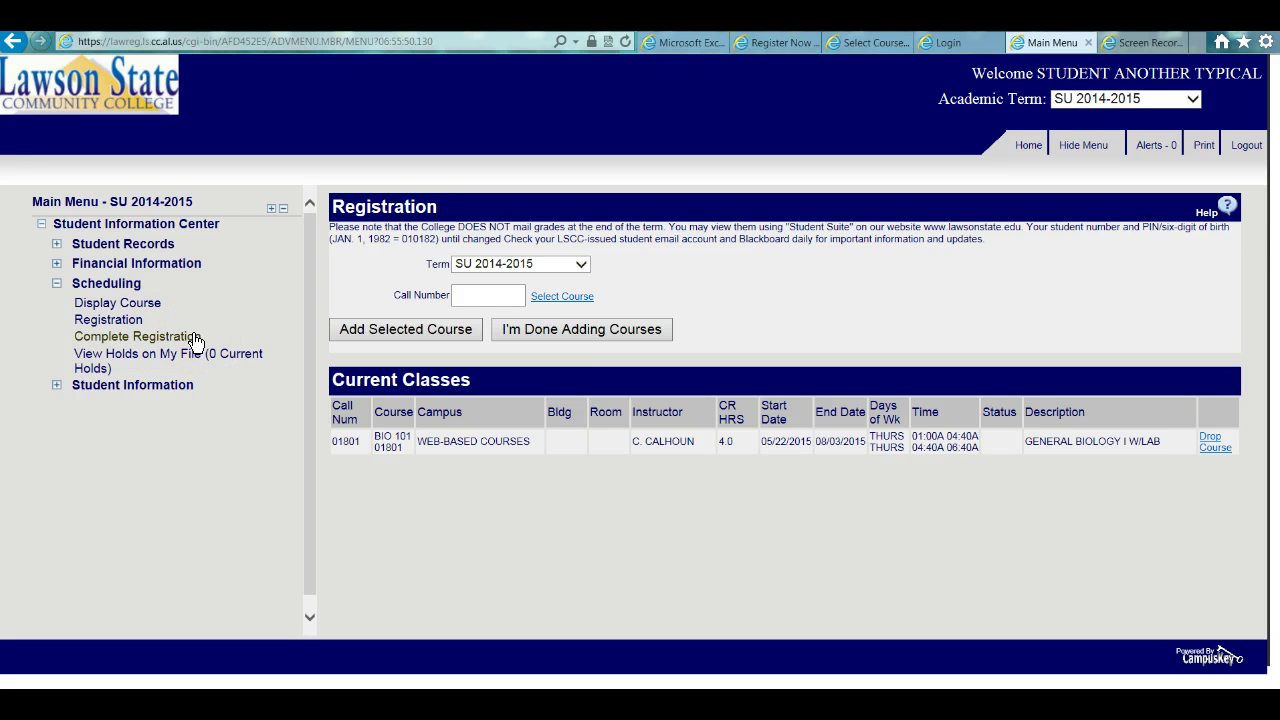
click(582, 267)
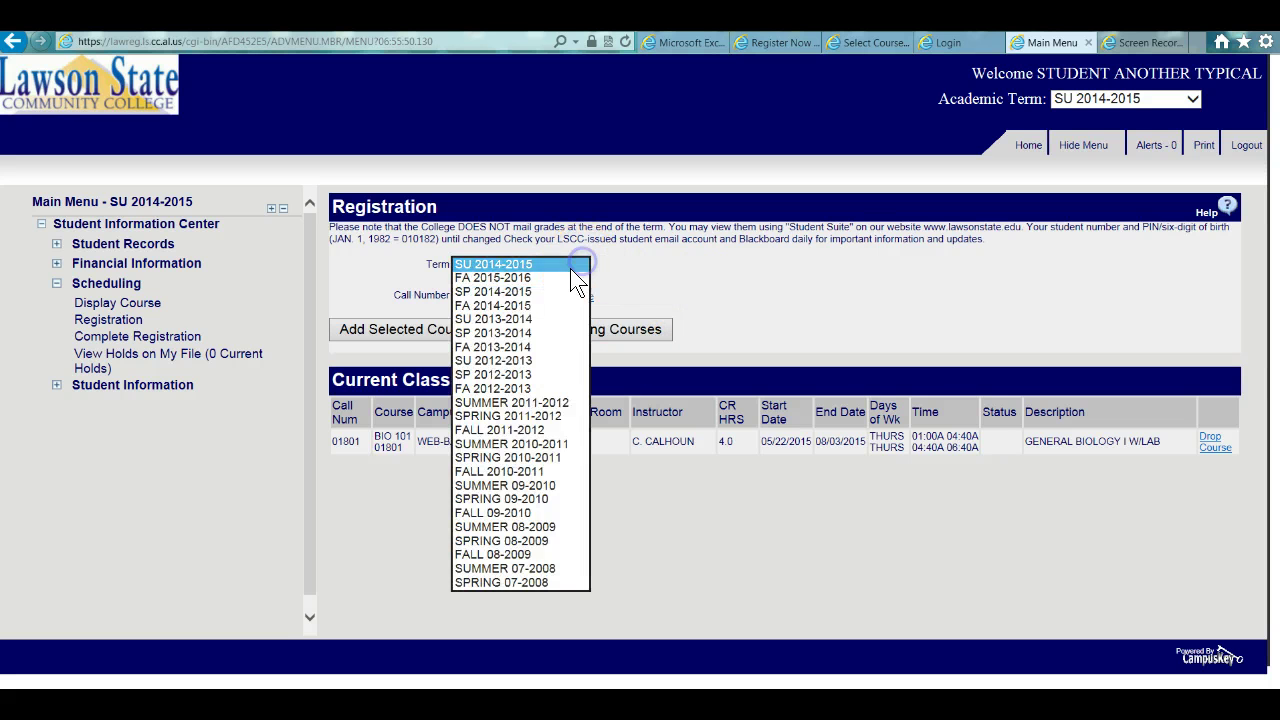
click(543, 277)
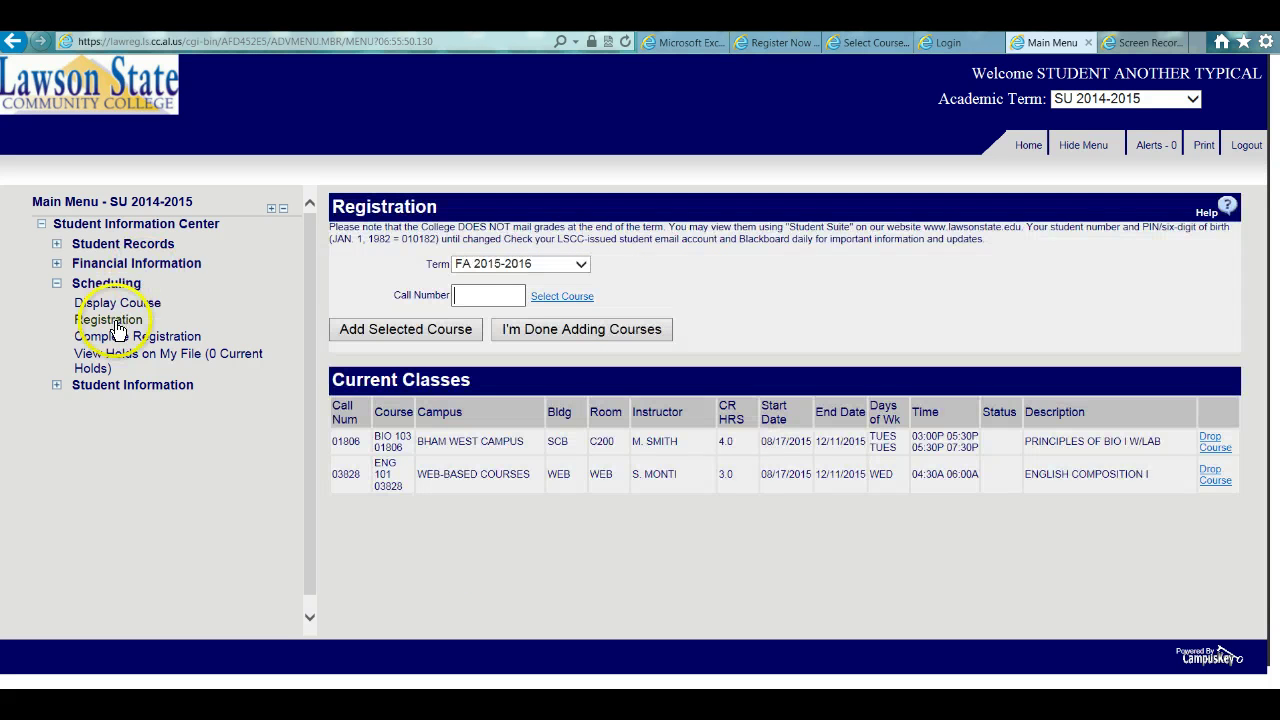